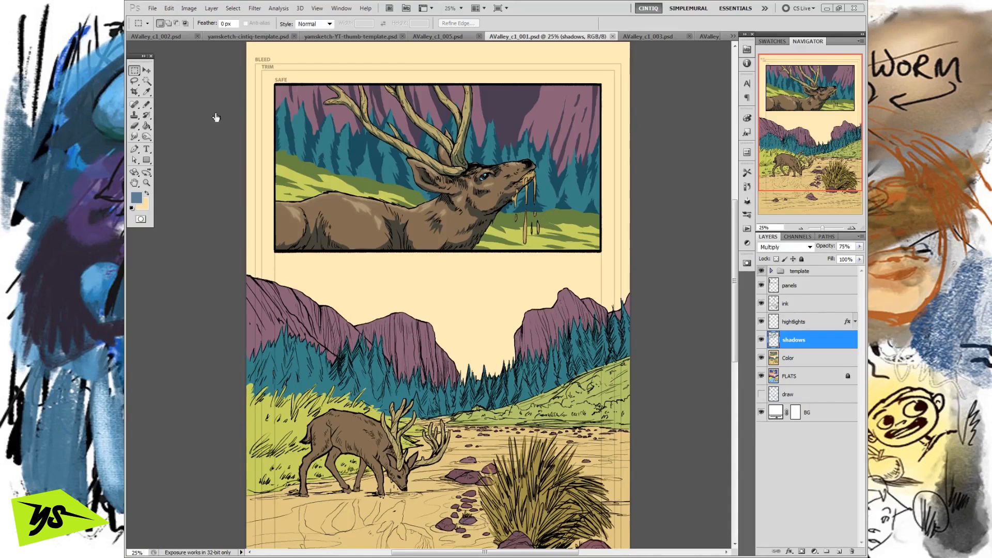
- Lasso part of the right mountain, intersect it with that mountain's flat color on the FLATS layer using the Magic Wand, and clear the selection
key("l")
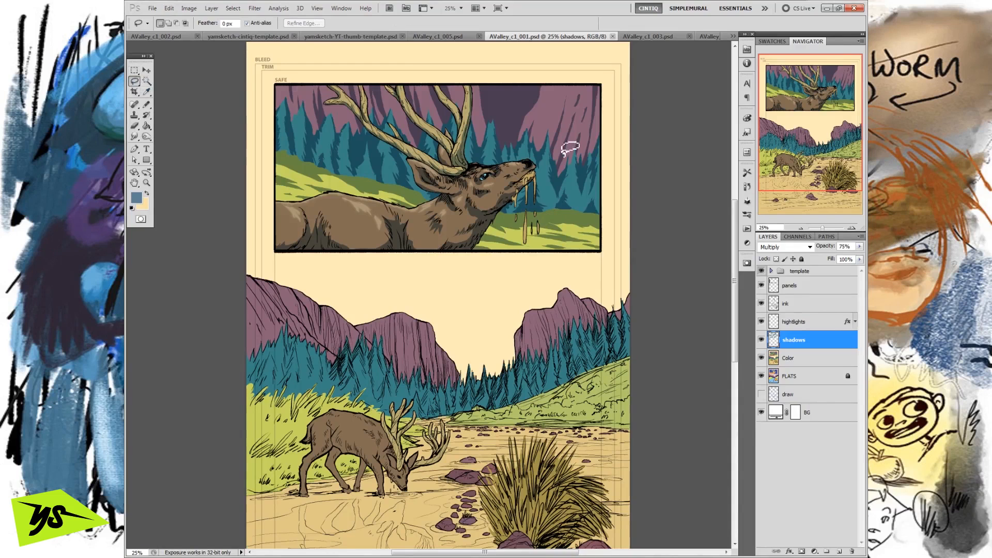
left_click_drag(529, 276, 510, 343)
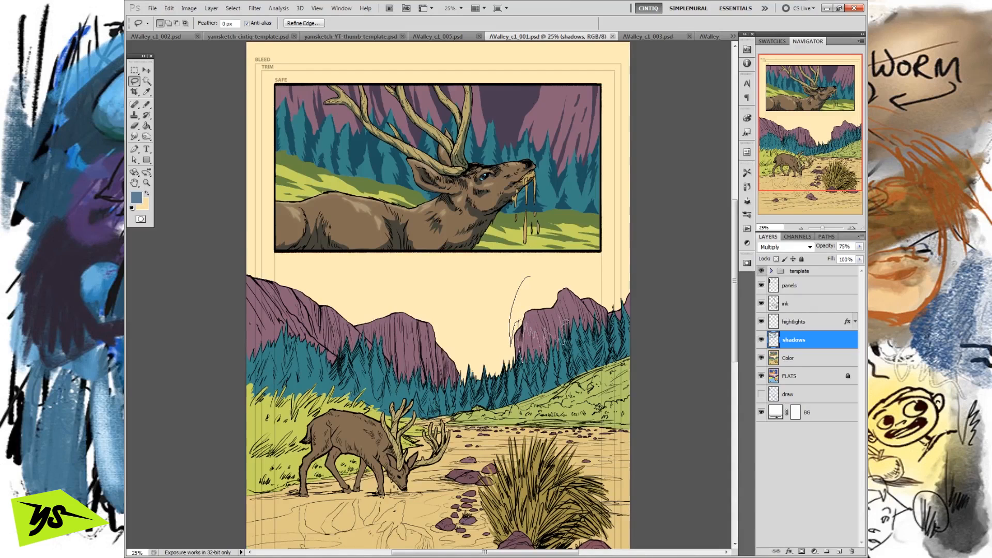
left_click(146, 81)
left_click(185, 24)
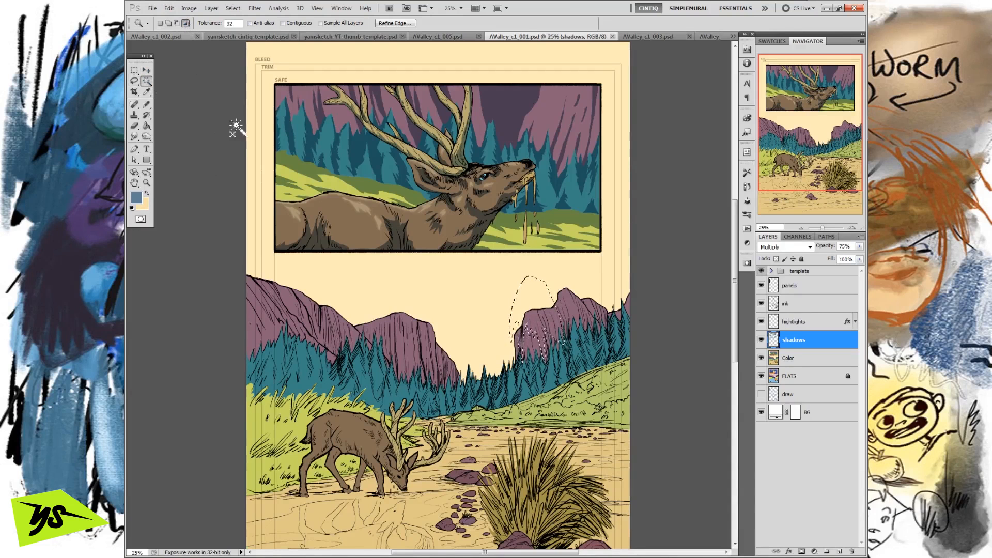
left_click(789, 378)
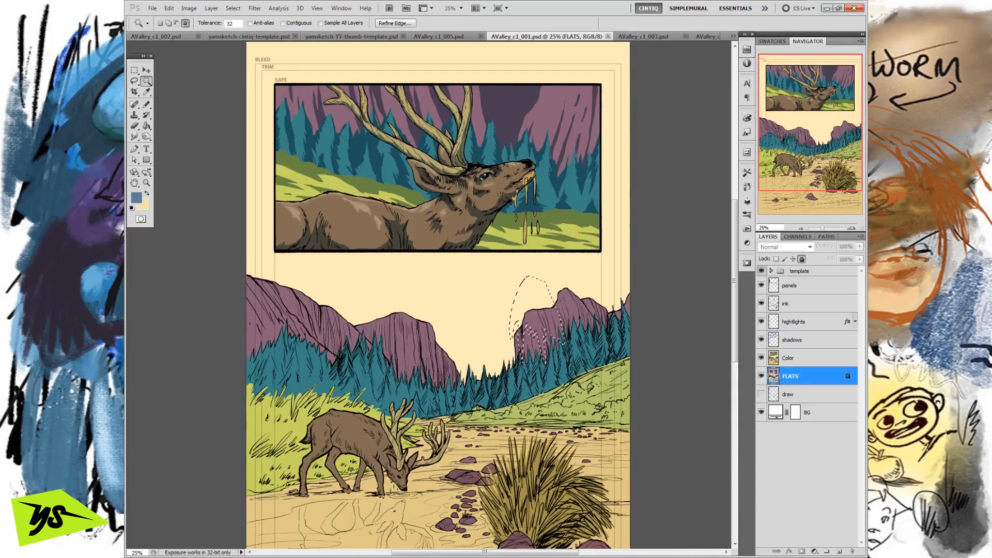
left_click(540, 319)
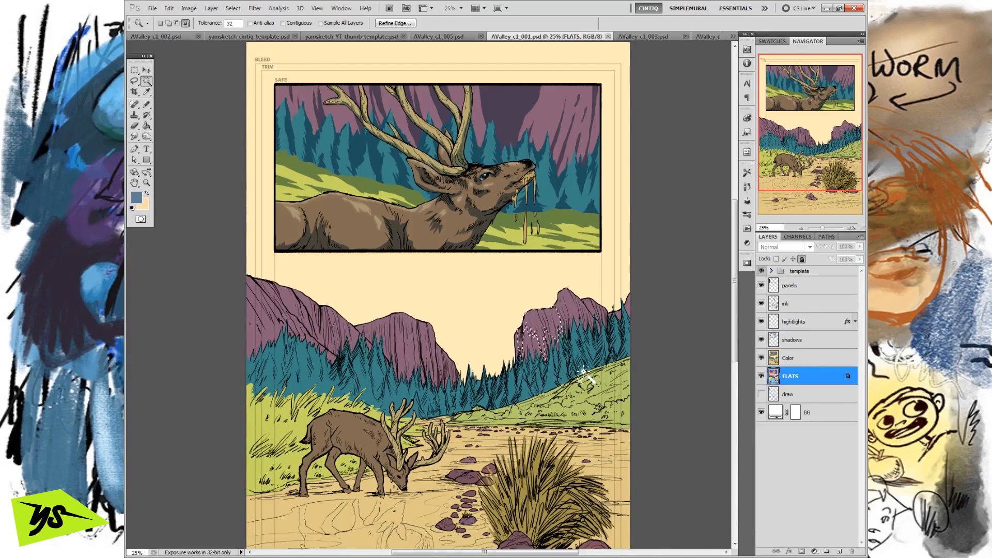
left_click(136, 71)
left_click(171, 91)
left_click(134, 81)
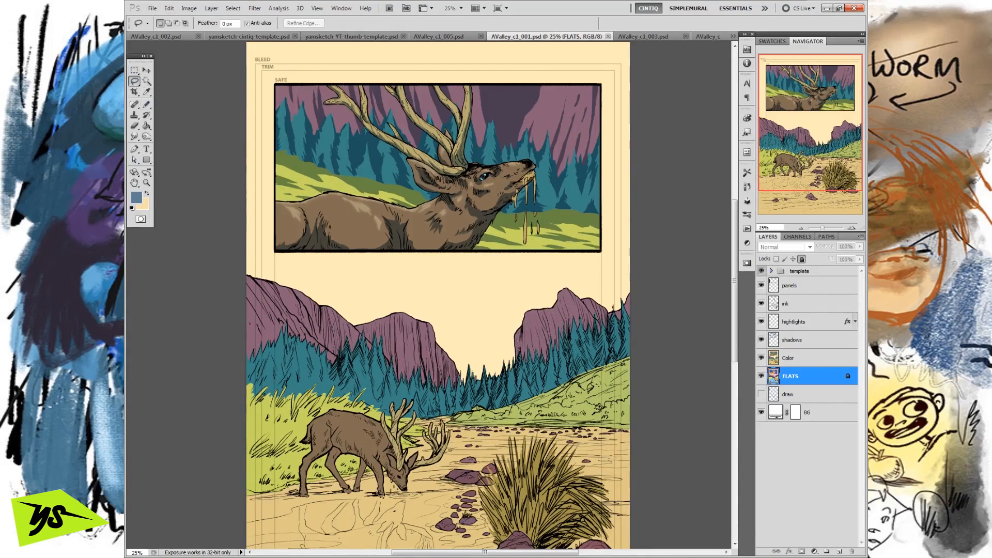
- Hide and show the highlights and shadows layers to compare the top panel with and without its rendering
left_click(800, 122)
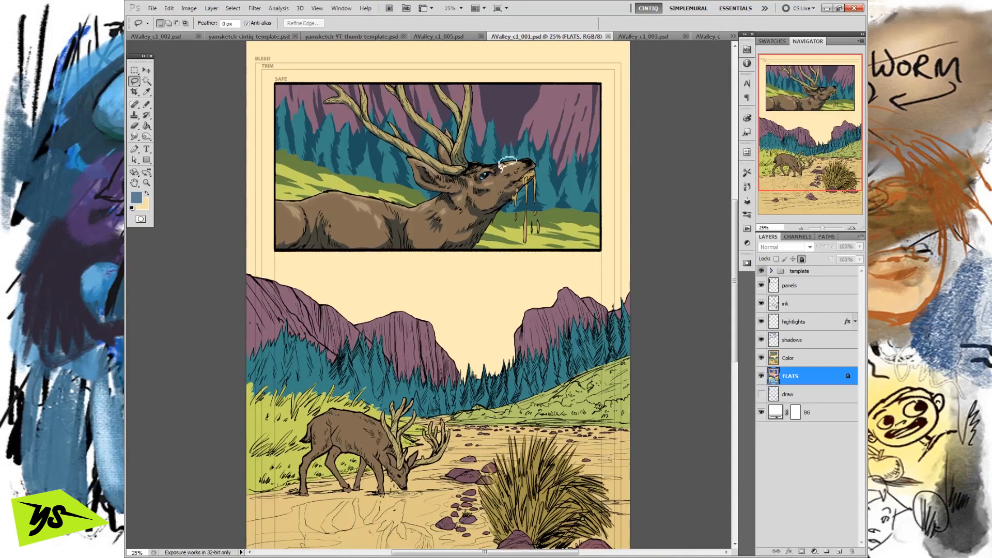
left_click(801, 228)
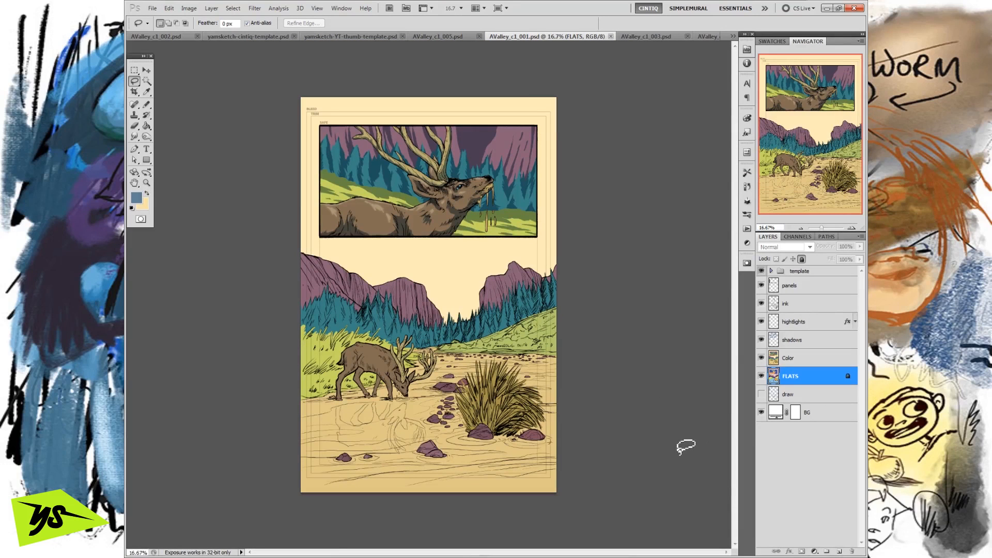
left_click(851, 228)
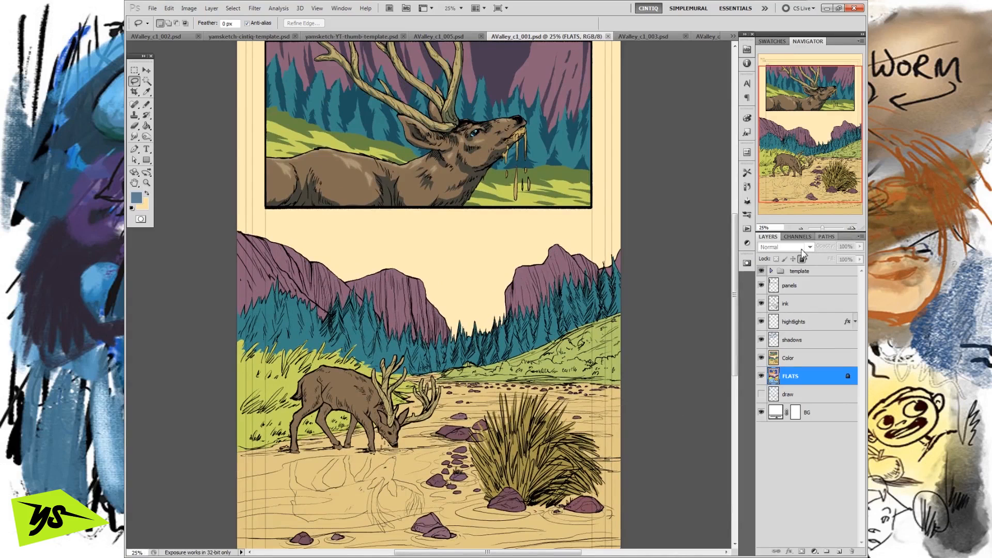
left_click_drag(801, 140, 802, 126)
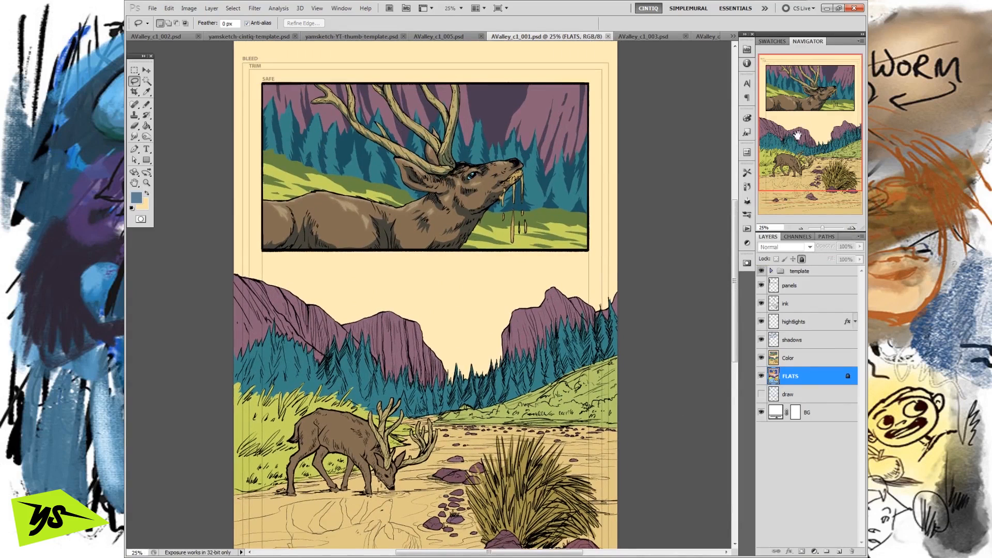
left_click(761, 321)
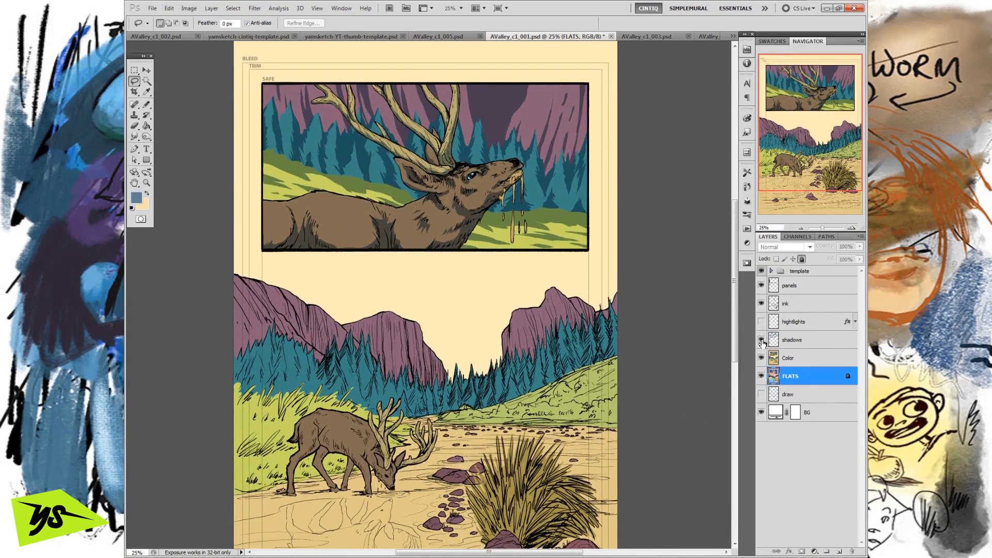
left_click(761, 341)
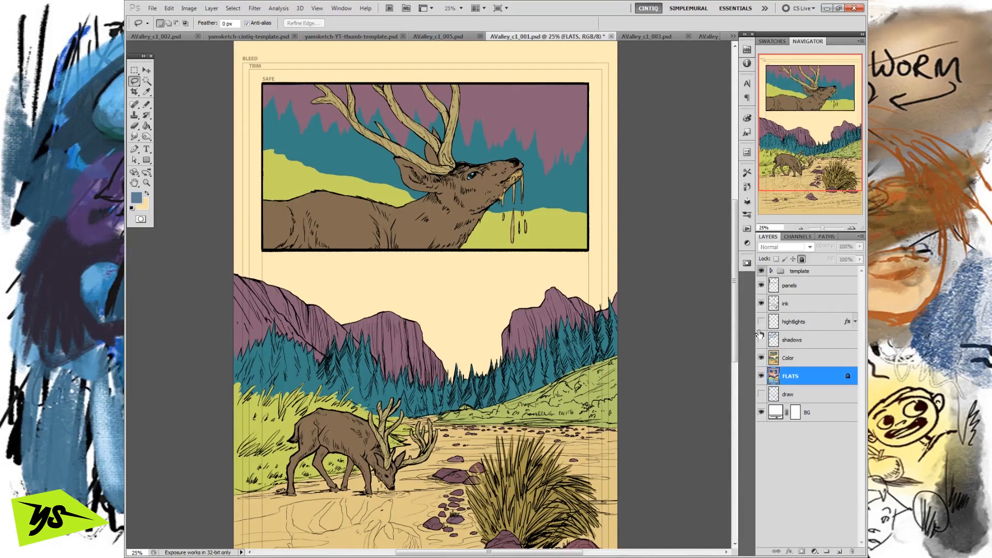
left_click(761, 339)
left_click(761, 322)
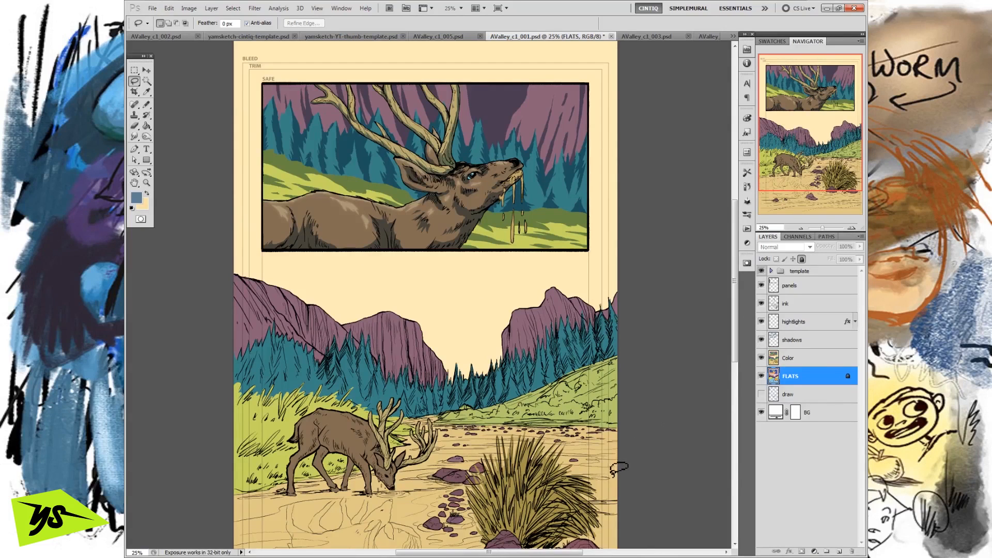
- Hide the highlights and shadows layers, select the Color layer and check what it contributes to the page
left_click_drag(762, 321, 761, 340)
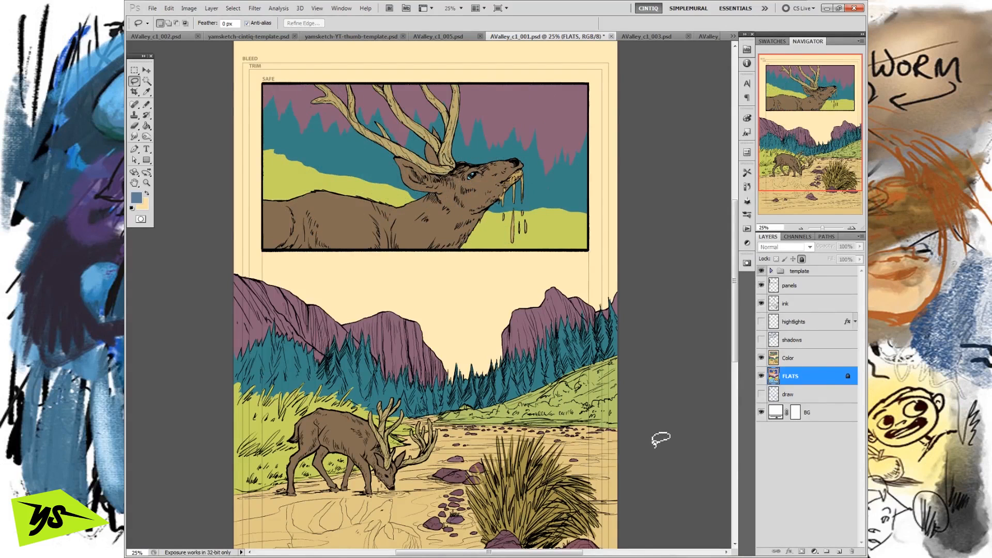
left_click(786, 358)
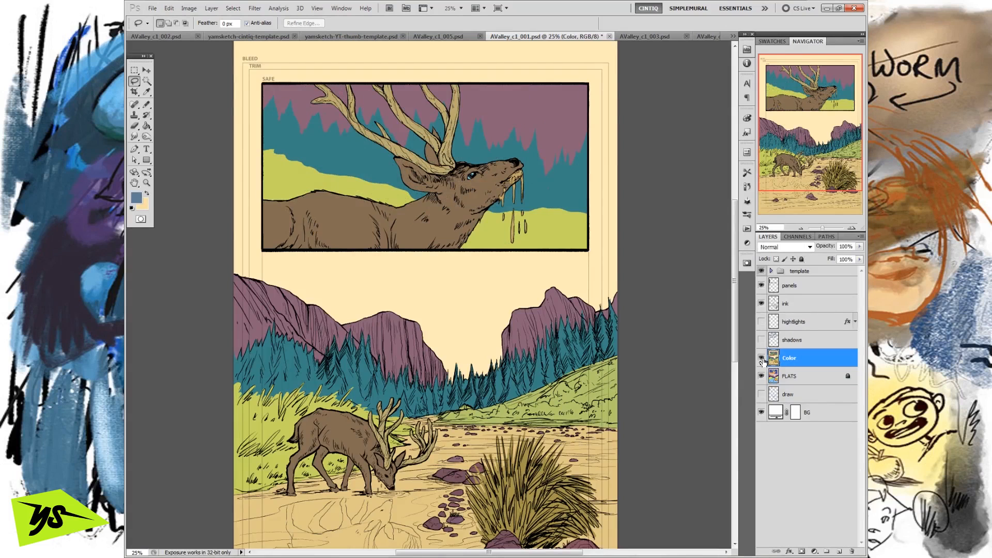
left_click(761, 357)
left_click(761, 357)
- Duplicate the Color layer as "Color painterly", hide the original Color layer and make the duplicate the active layer
right_click(786, 364)
left_click(767, 154)
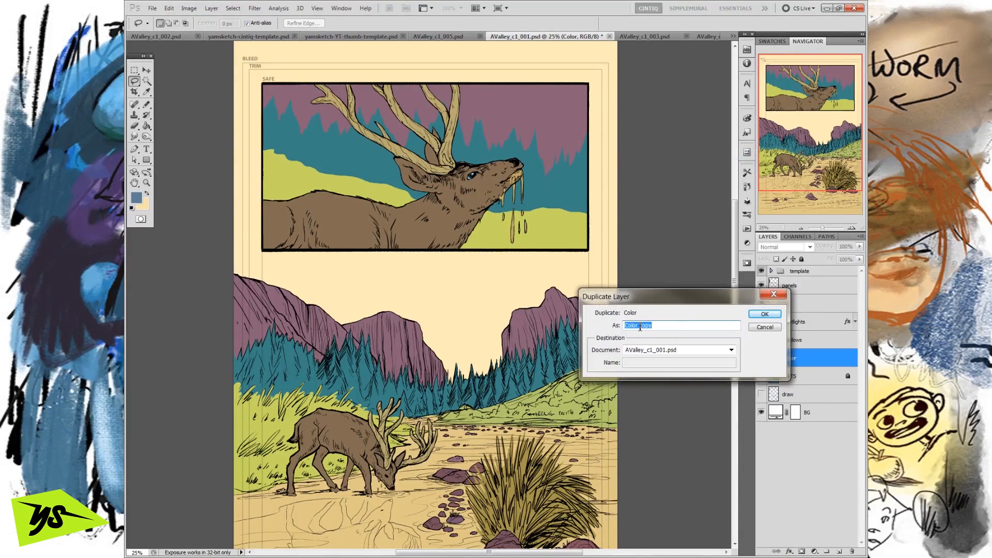
left_click(639, 326)
type("painterl")
key("Return")
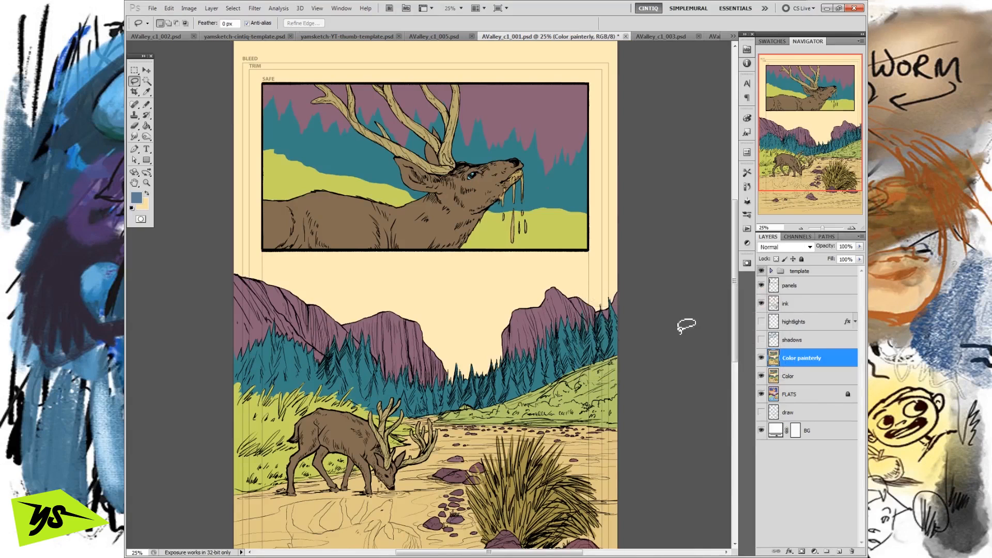
left_click(788, 383)
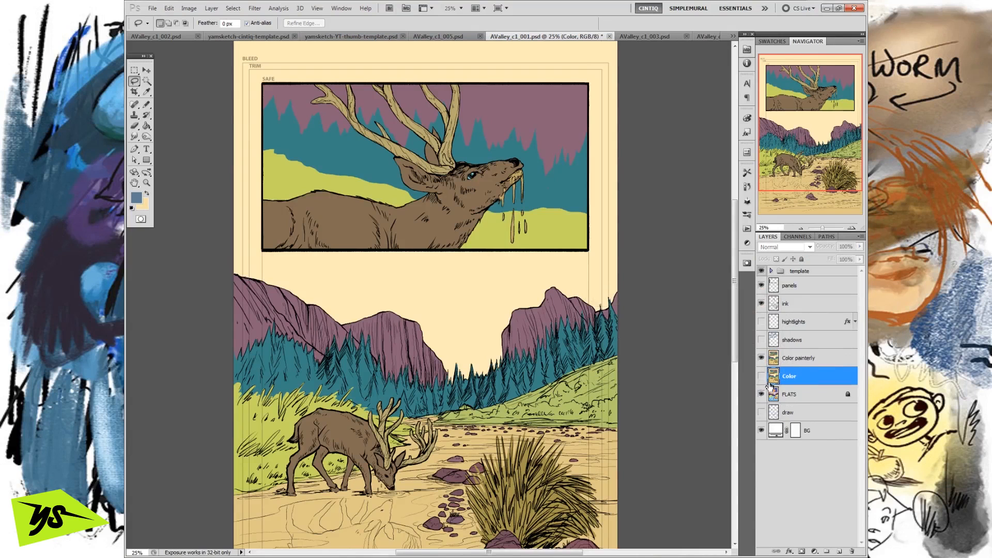
left_click(775, 364)
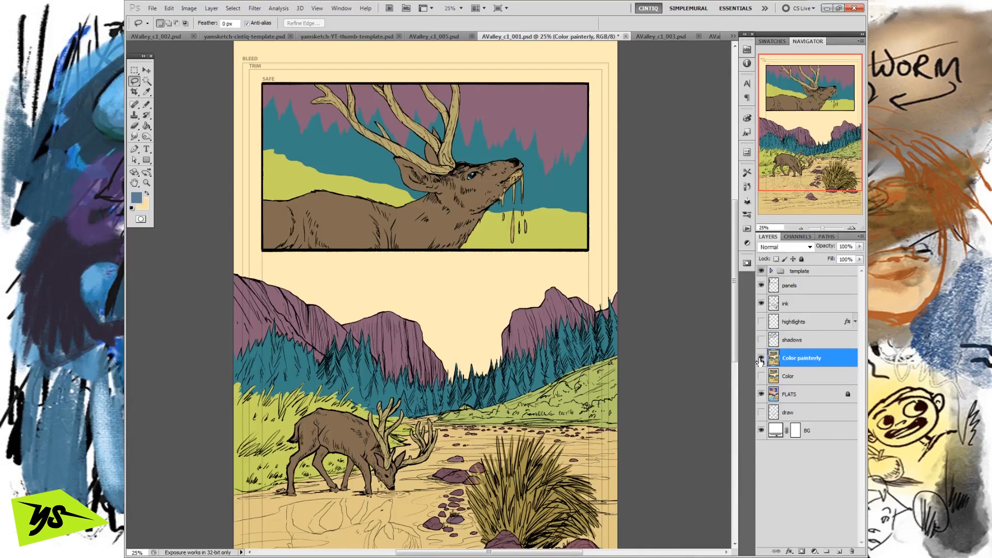
- Toggle the visibility of the Color painterly layer to compare it with the FLATS layer underneath
left_click(760, 358)
left_click(761, 357)
left_click(761, 357)
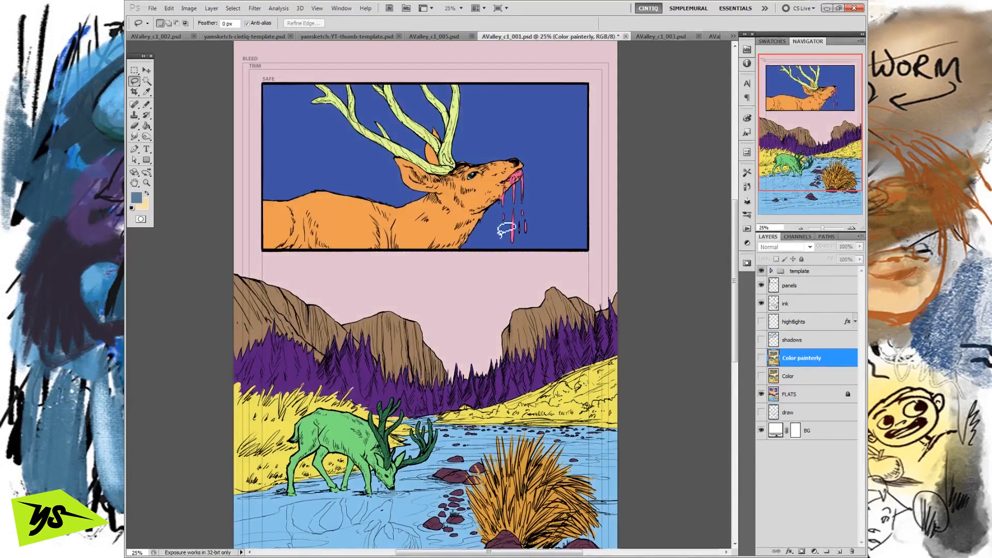
left_click(761, 357)
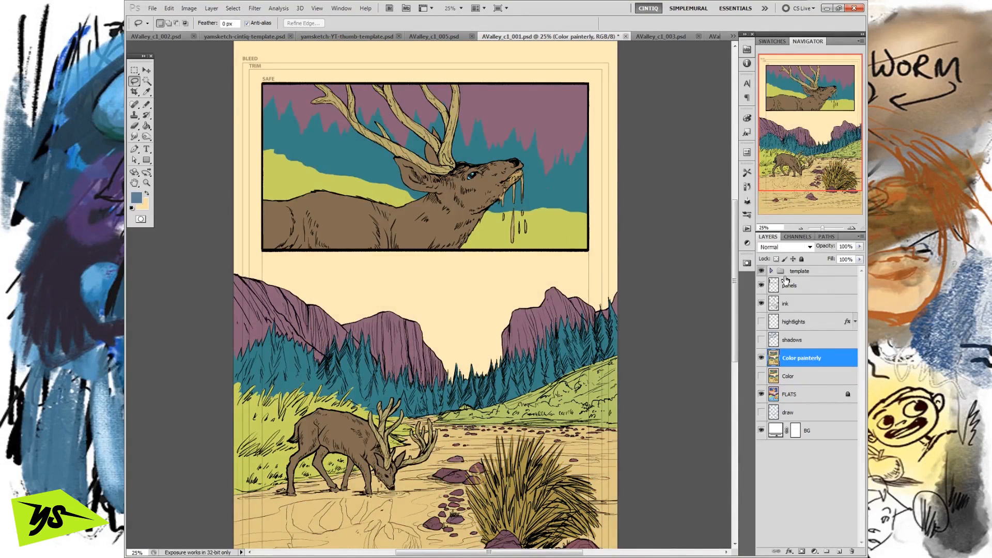
left_click(761, 358)
left_click(761, 357)
left_click(761, 358)
left_click(761, 358)
- Activate the Brush tool and choose the "Kyle's Drawing Box - Rough Pastel" brush preset
left_click(146, 103)
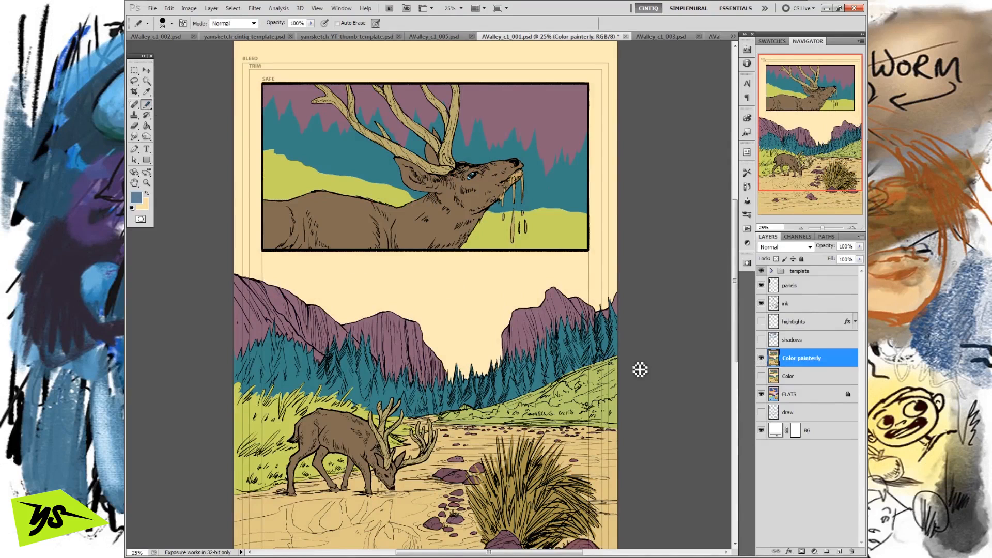
left_click_drag(146, 103, 176, 105)
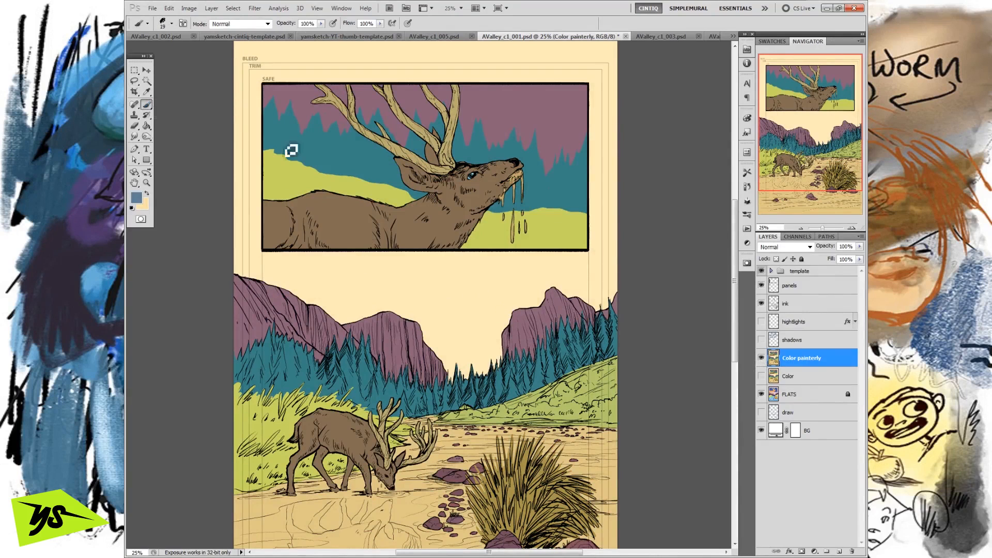
left_click(148, 23)
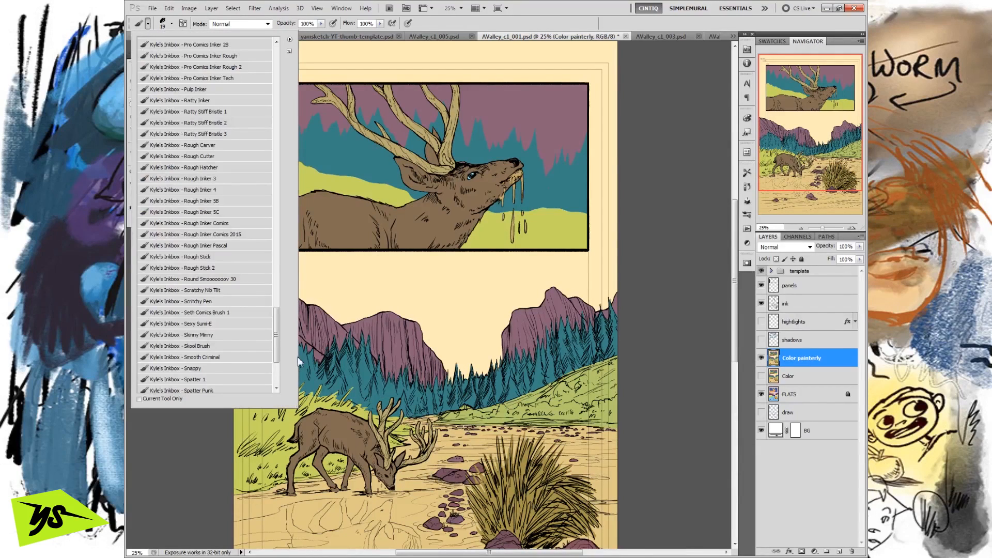
mouse_move(280, 336)
left_mouse_down()
mouse_move(277, 150)
mouse_move(282, 356)
mouse_move(278, 238)
left_mouse_up()
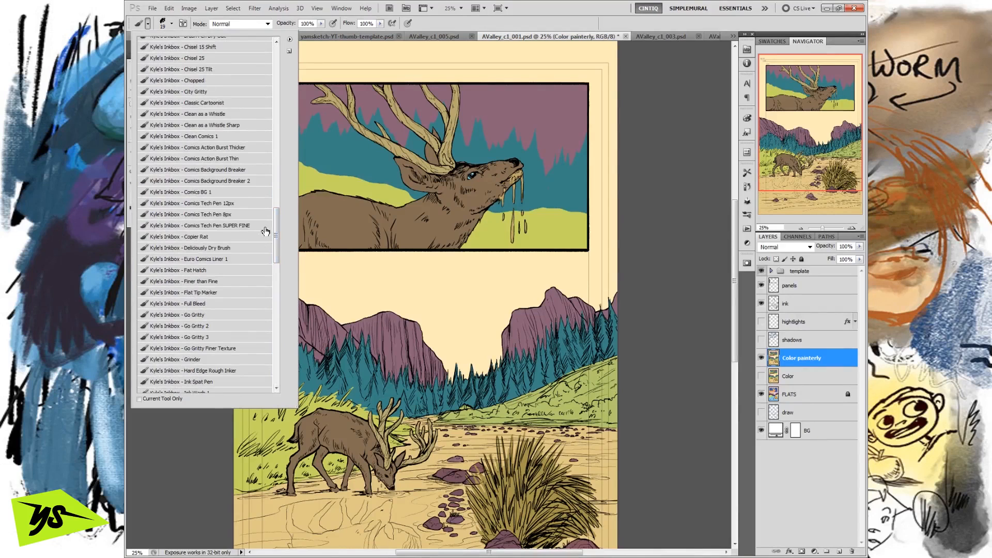
left_click_drag(278, 233, 276, 341)
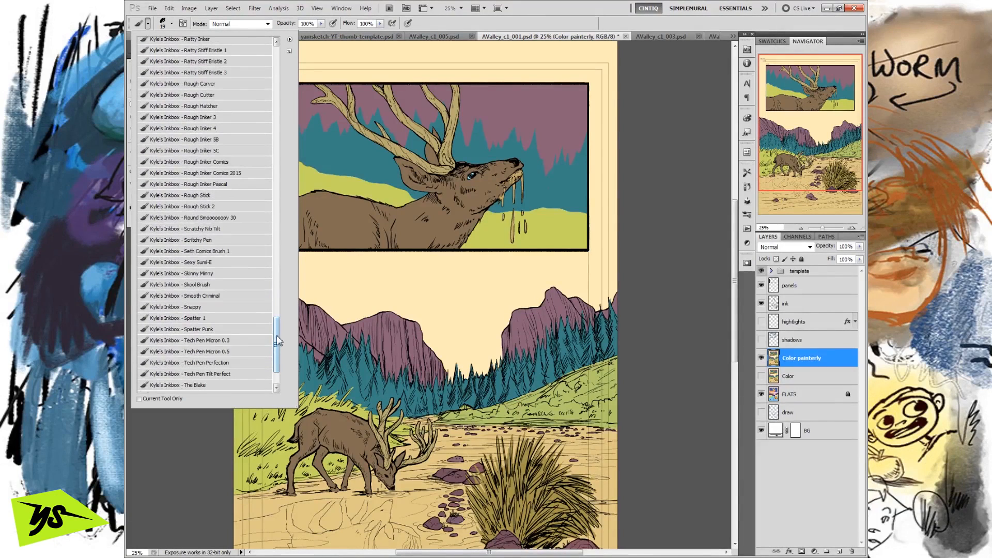
left_click_drag(278, 341, 279, 359)
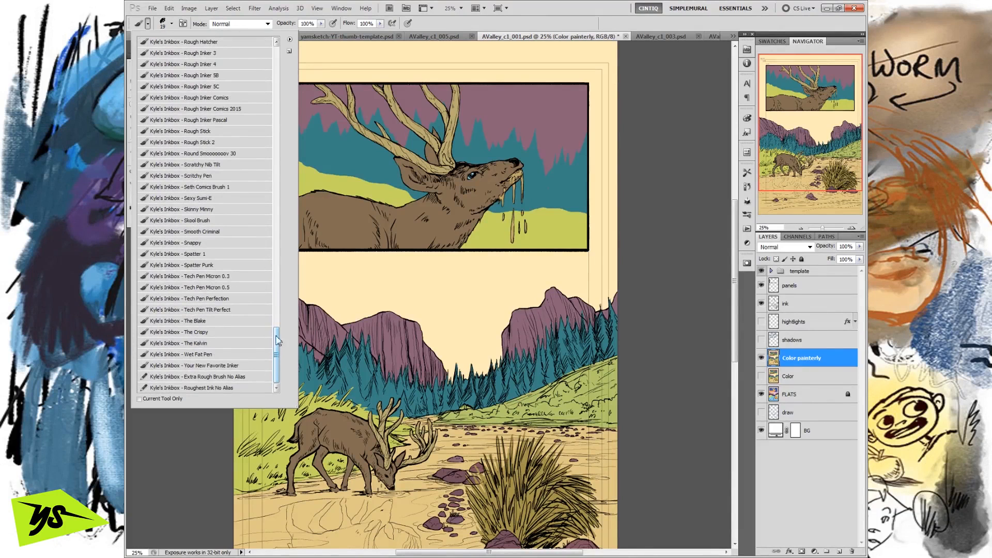
mouse_move(270, 335)
left_mouse_down()
mouse_move(281, 127)
mouse_move(276, 153)
left_mouse_up()
left_click(234, 261)
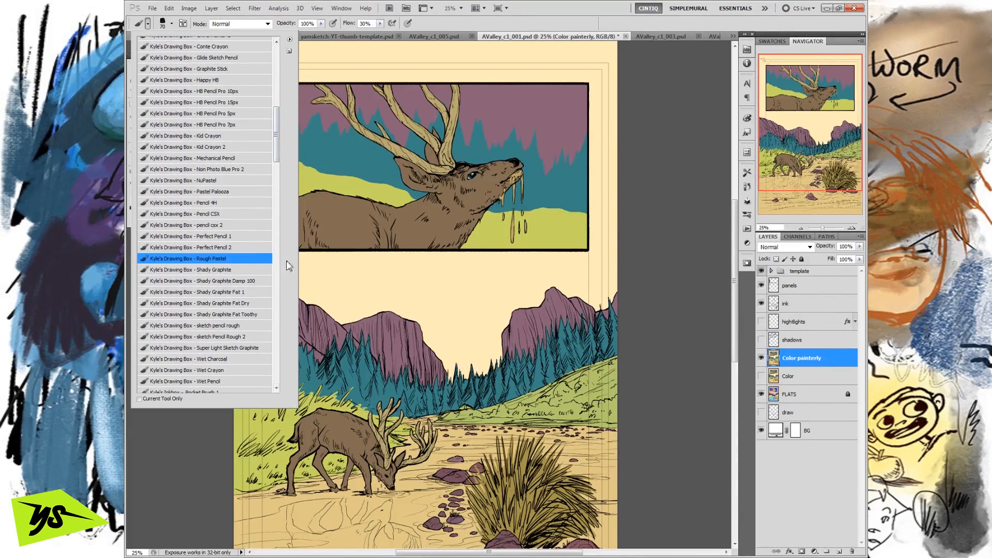
left_click(667, 189)
- Try the Rough Pastel brush with blue scribbles across the deer panel and the sky below it, undoing each one
mouse_move(517, 132)
left_mouse_down()
mouse_move(535, 149)
mouse_move(499, 211)
mouse_move(511, 270)
mouse_move(527, 255)
mouse_move(543, 261)
mouse_move(527, 290)
mouse_move(532, 304)
left_mouse_up()
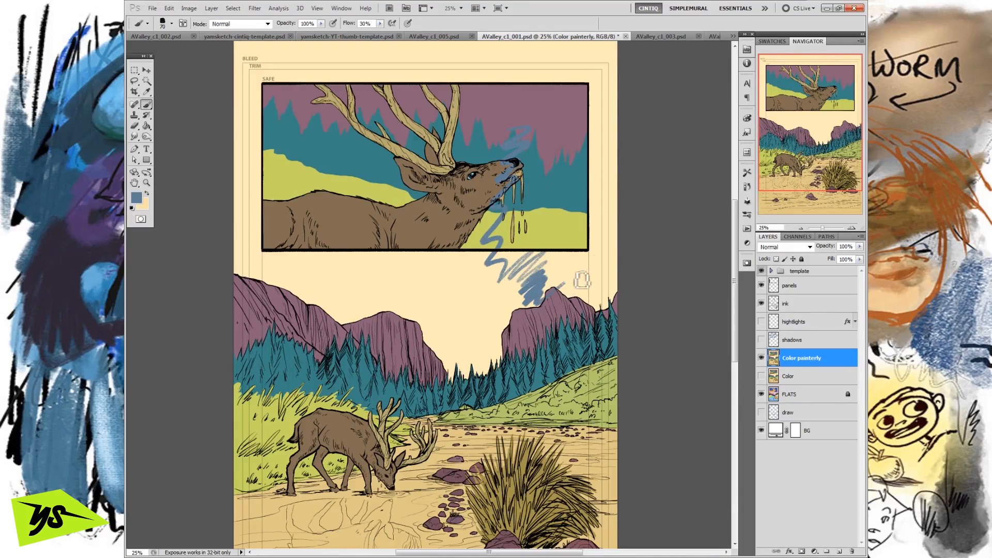
key("ctrl+z")
mouse_move(411, 234)
left_mouse_down()
mouse_move(477, 208)
mouse_move(452, 299)
mouse_move(489, 275)
mouse_move(467, 319)
mouse_move(506, 291)
left_mouse_up()
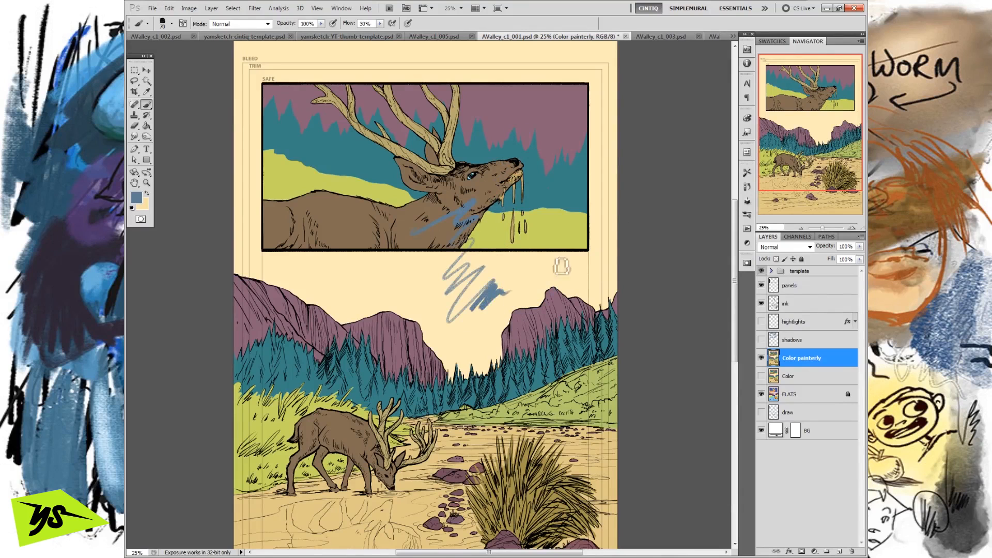
key("ctrl+z")
- Switch the brush preset to "Kyle's Drawing Box - Birch Brush 2"
left_click(147, 23)
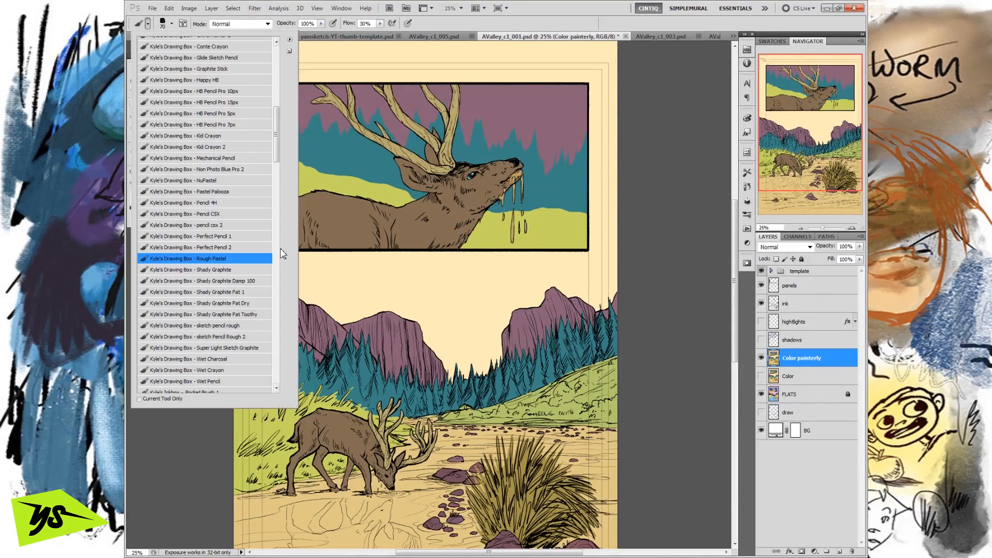
left_click_drag(276, 148, 280, 117)
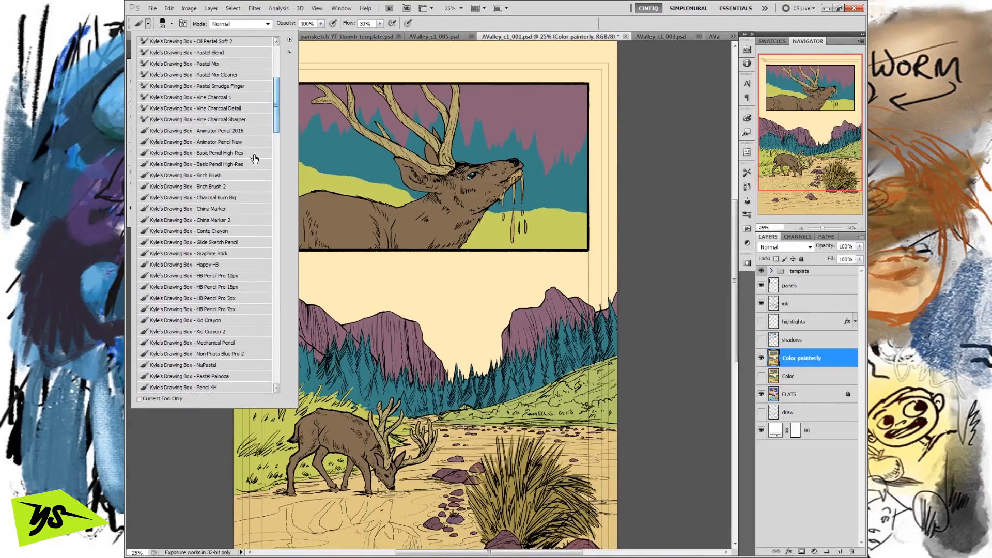
left_click(243, 187)
- Try Birch Brush 2 with several blue strokes in the sky between the mountains, undoing each one
mouse_move(437, 270)
left_mouse_down()
mouse_move(451, 295)
mouse_move(516, 265)
mouse_move(577, 258)
left_mouse_up()
key("ctrl+z")
mouse_move(391, 279)
left_mouse_down()
mouse_move(453, 294)
mouse_move(573, 259)
left_mouse_up()
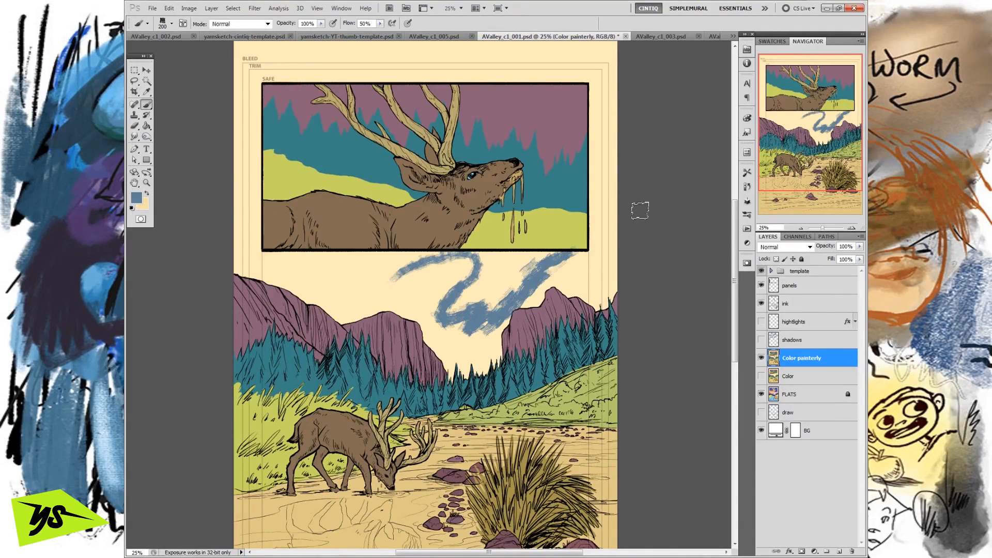
key("ctrl+z")
mouse_move(439, 282)
left_mouse_down()
mouse_move(480, 309)
mouse_move(496, 326)
mouse_move(542, 263)
mouse_move(560, 278)
left_mouse_up()
key("ctrl+z")
mouse_move(344, 282)
left_mouse_down()
mouse_move(412, 287)
mouse_move(555, 259)
left_mouse_up()
key("ctrl+z")
mouse_move(463, 277)
left_mouse_down()
mouse_move(455, 305)
mouse_move(509, 375)
left_mouse_up()
key("ctrl+z")
left_click_drag(414, 277, 507, 330)
key("ctrl+z")
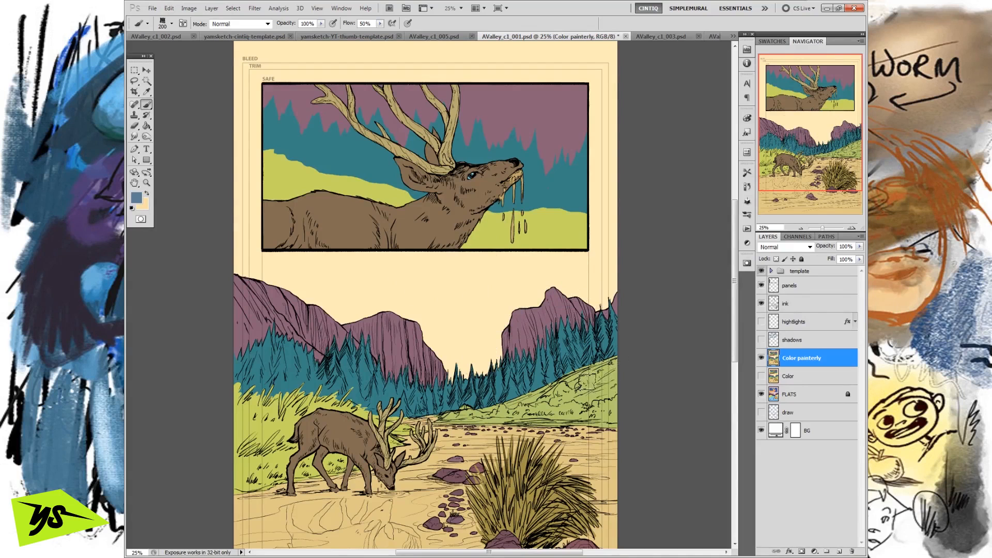
- Open the foreground color picker, sample the deer's brown and try darker, less saturated versions of it
left_click(136, 198)
left_click(333, 237)
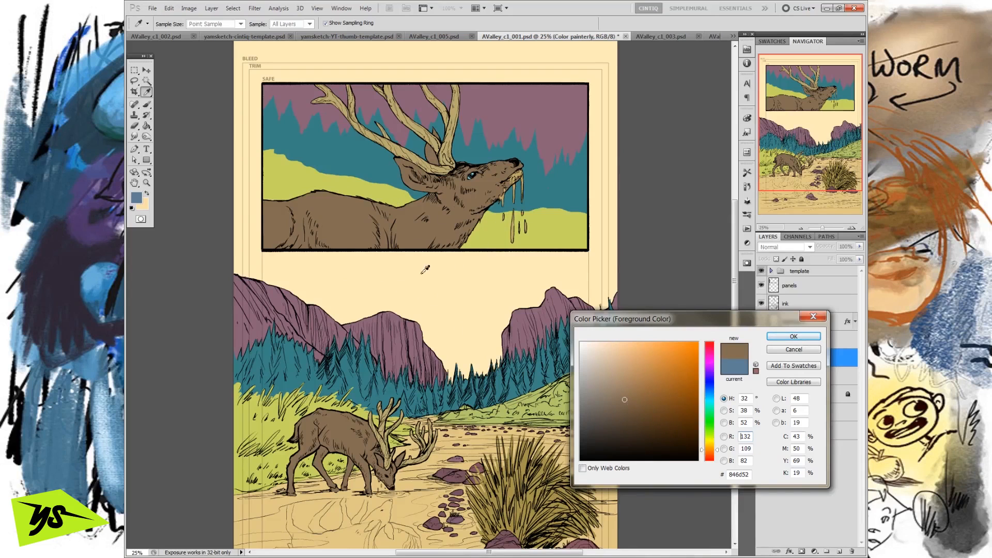
left_click(611, 414)
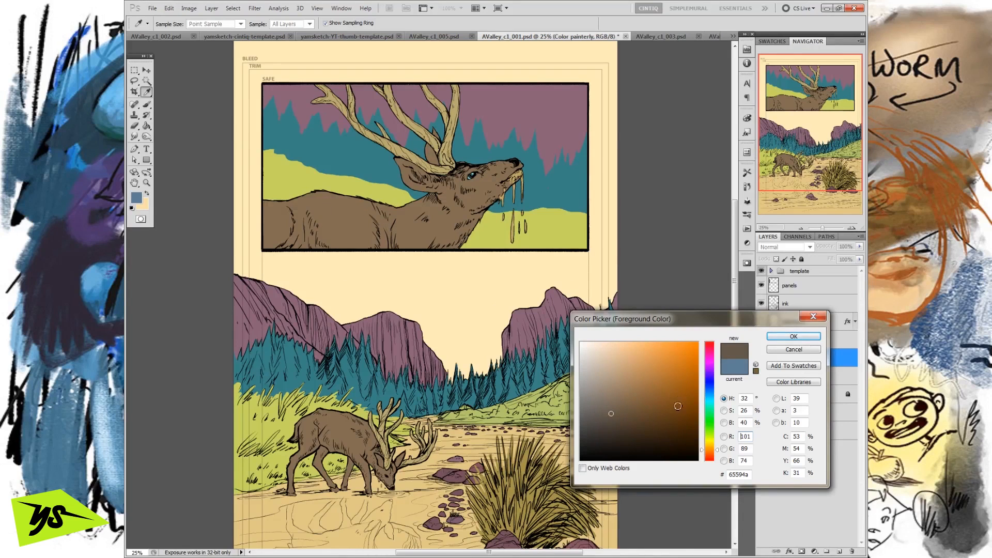
left_click(442, 235)
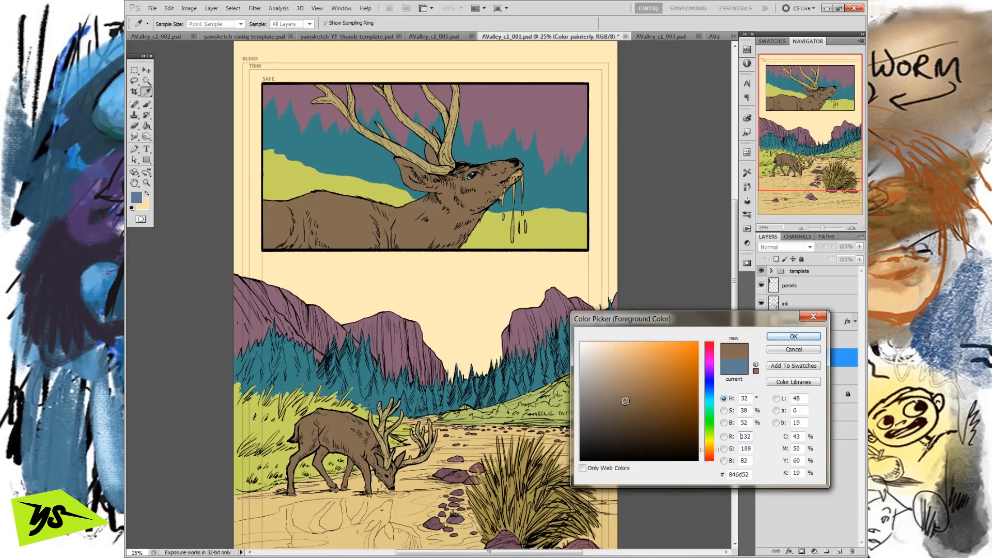
left_click_drag(625, 401, 611, 417)
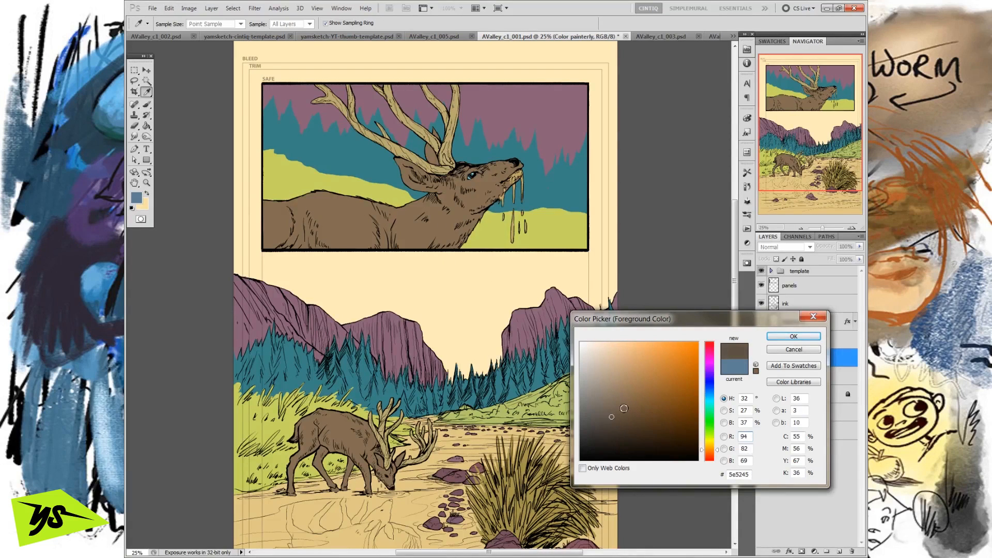
- Resample the deer's brown, darken it and try shifting the hue through the spectrum, ending on a redder brown
left_click(422, 235)
mouse_move(625, 406)
left_mouse_down()
mouse_move(597, 424)
mouse_move(631, 397)
mouse_move(614, 412)
left_mouse_up()
mouse_move(715, 455)
left_mouse_down()
mouse_move(714, 443)
mouse_move(710, 455)
left_mouse_up()
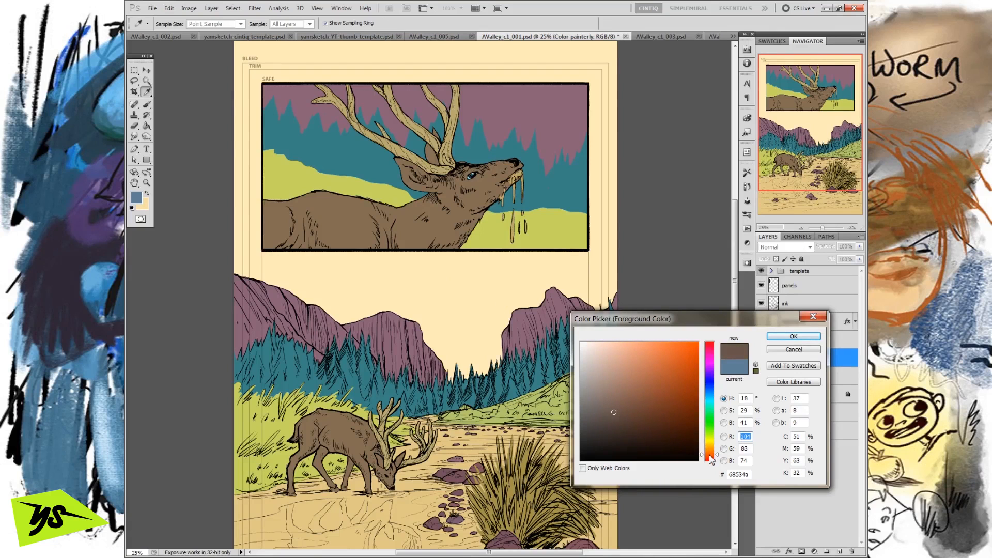
left_click_drag(711, 361, 712, 461)
left_click_drag(710, 353, 709, 458)
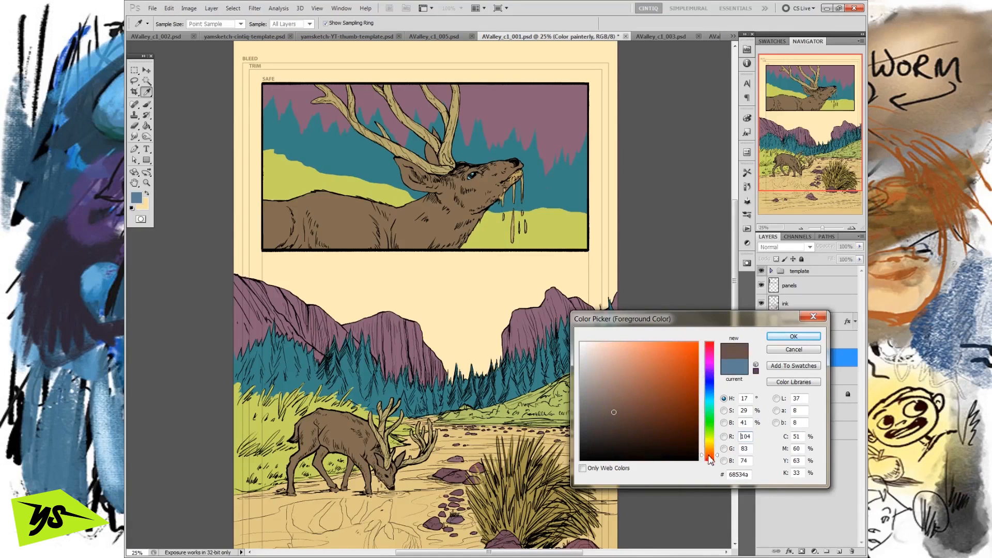
- Set the foreground to a darker, slightly redder version of the deer's brown, 5f4f45, and try it on the chest, undoing the stroke
left_click(426, 230)
left_click_drag(625, 401, 614, 414)
left_click_drag(710, 450, 709, 453)
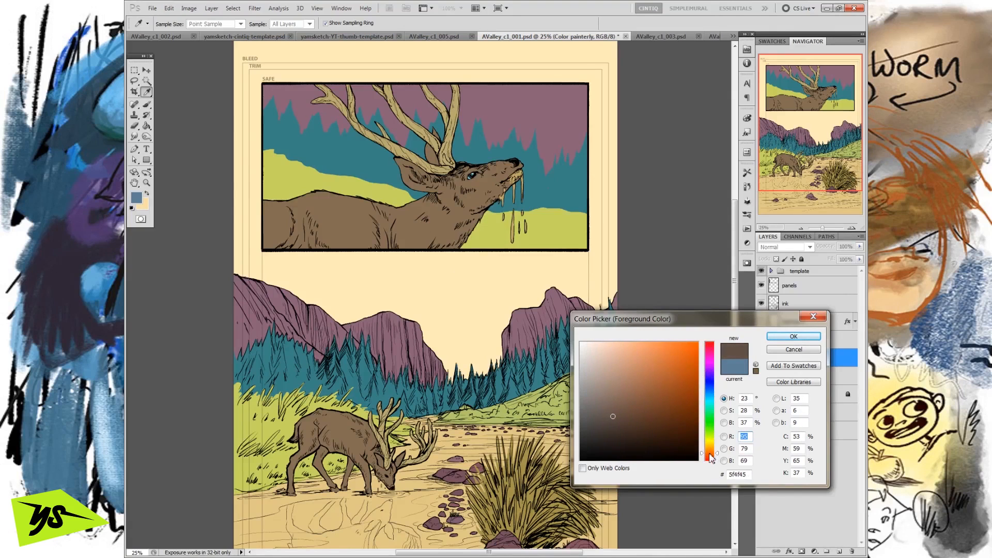
left_click(775, 339)
mouse_move(435, 216)
left_mouse_down()
mouse_move(429, 223)
mouse_move(447, 228)
left_mouse_up()
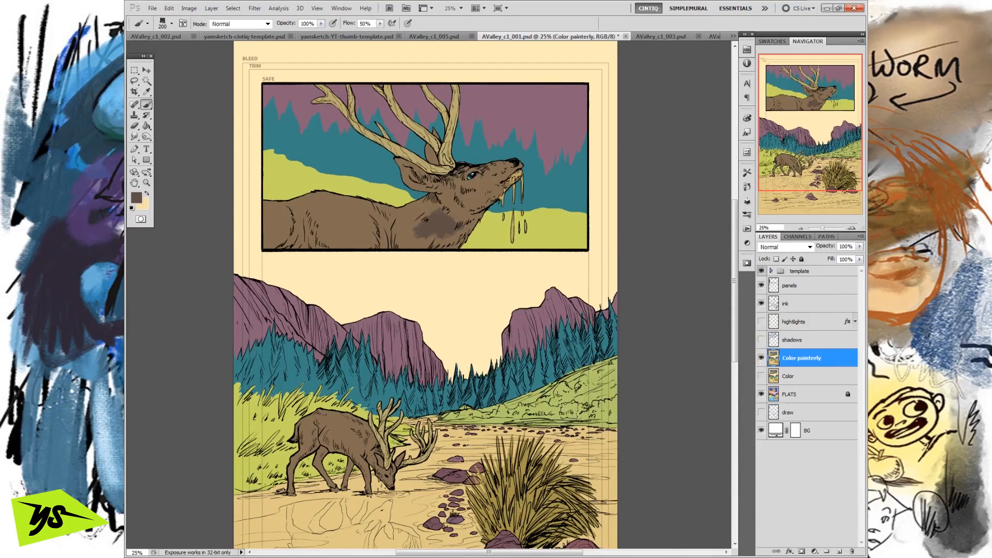
key("ctrl+z")
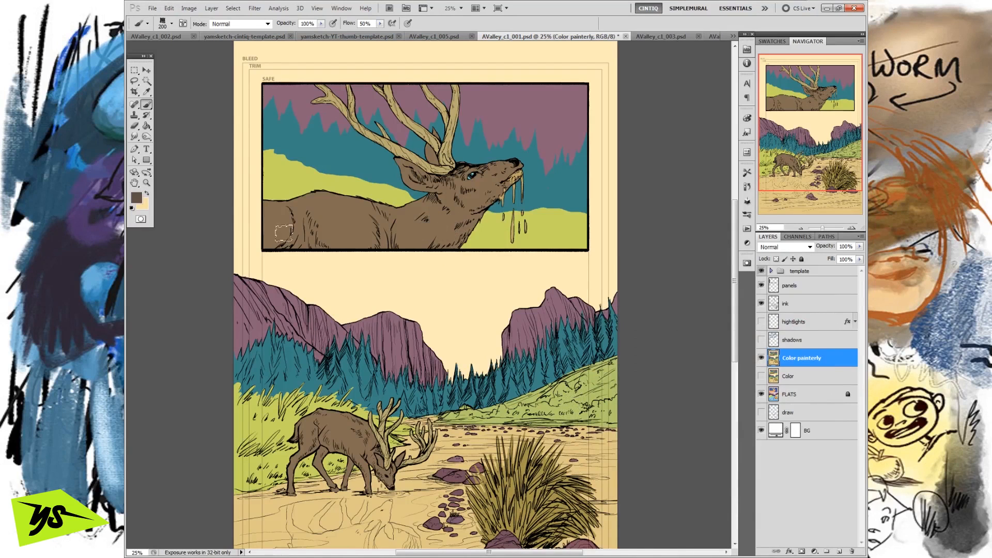
- Darken the foreground brown further in two rounds, shifting its hue to 18°, and return to the Brush tool
left_click(136, 197)
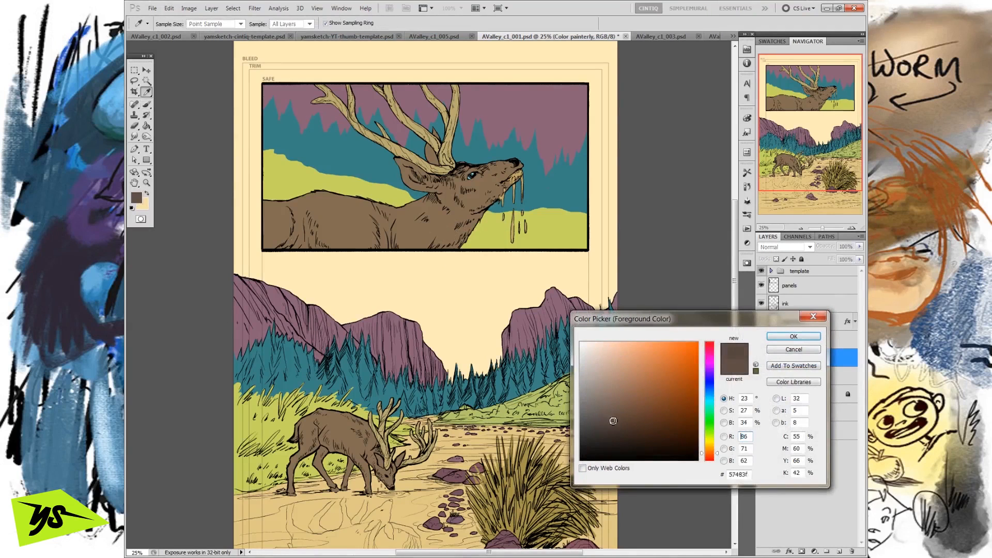
left_click(792, 337)
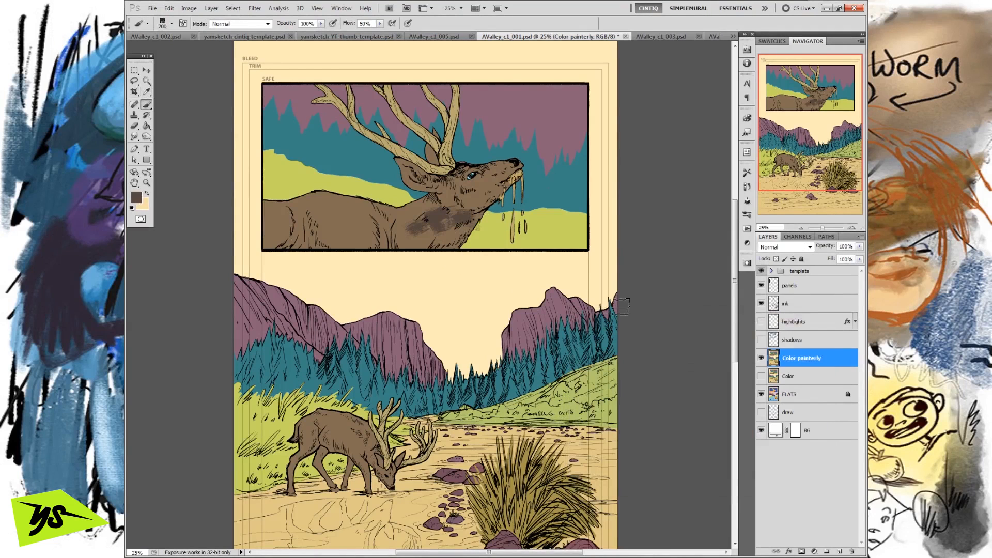
left_click(136, 196)
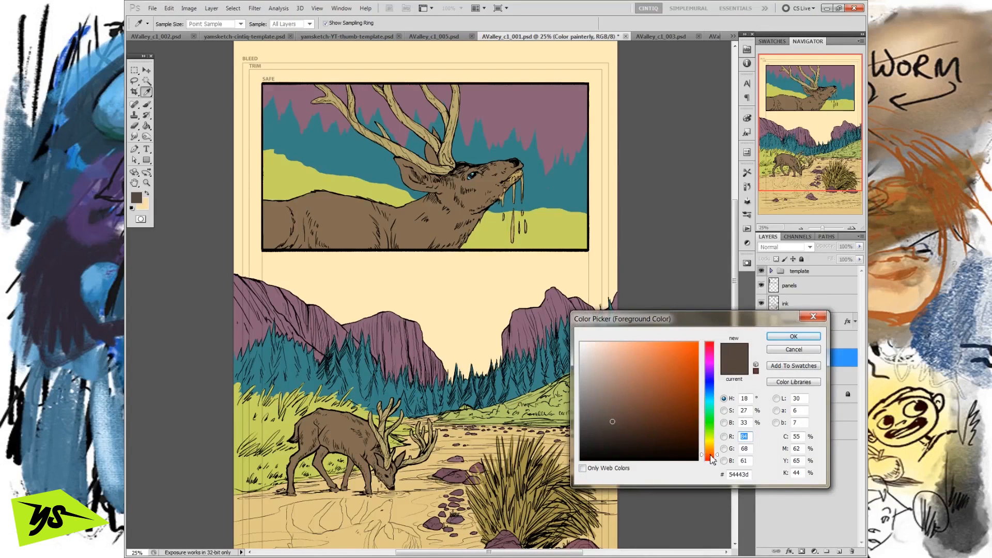
left_click(614, 424)
left_click(786, 339)
key("b")
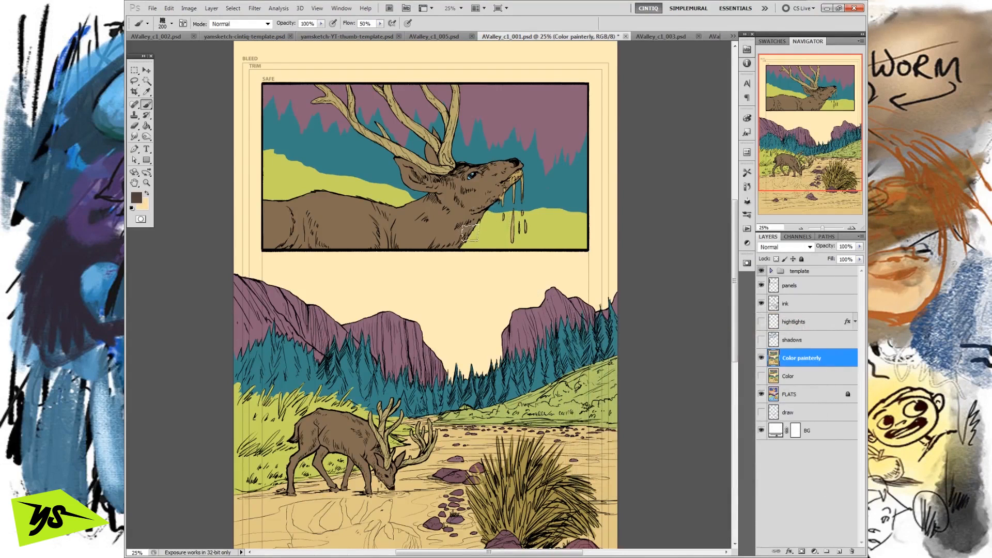
- Try the dark brown on the deer's chest and along the panel's lower edge, undoing each stroke
mouse_move(463, 228)
left_mouse_down()
mouse_move(421, 237)
mouse_move(467, 221)
mouse_move(477, 282)
mouse_move(500, 193)
mouse_move(548, 164)
mouse_move(404, 263)
mouse_move(289, 252)
mouse_move(439, 243)
left_mouse_up()
key("ctrl+z")
mouse_move(285, 248)
left_mouse_down()
mouse_move(335, 253)
mouse_move(307, 250)
mouse_move(390, 248)
mouse_move(247, 247)
left_mouse_up()
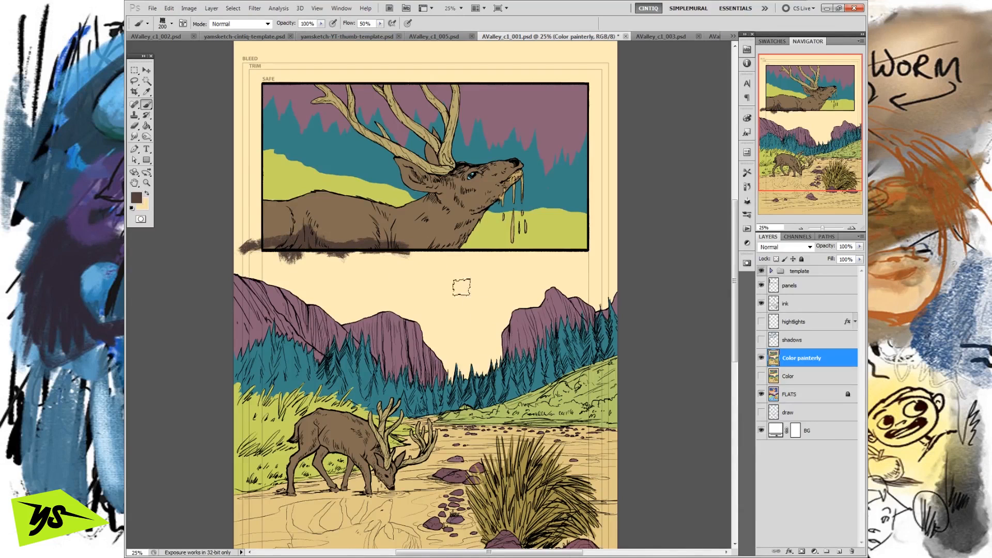
key("ctrl+z")
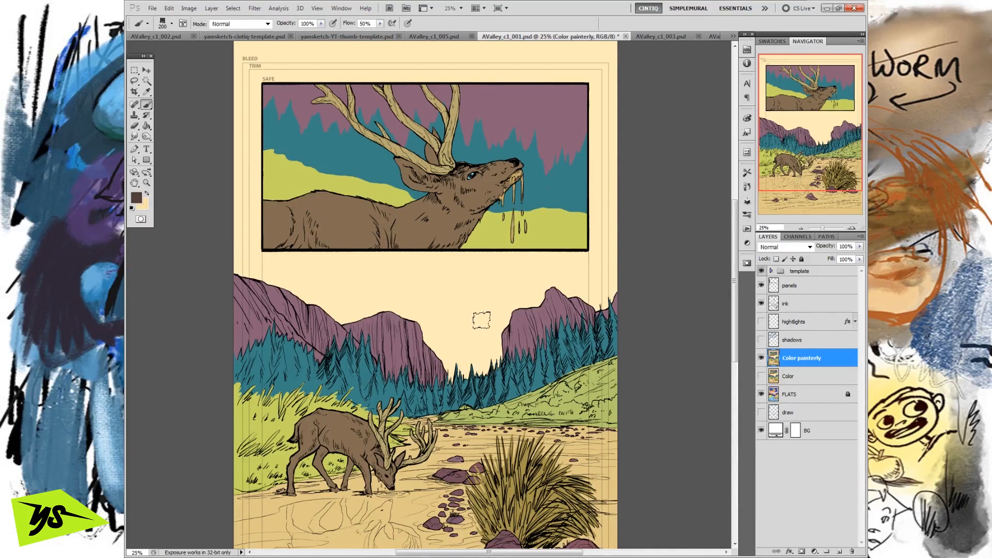
- Magic Wand the deer's flat color on the FLATS layer as a new selection, and brush dark shading onto its lower body on Color painterly
left_click(788, 396)
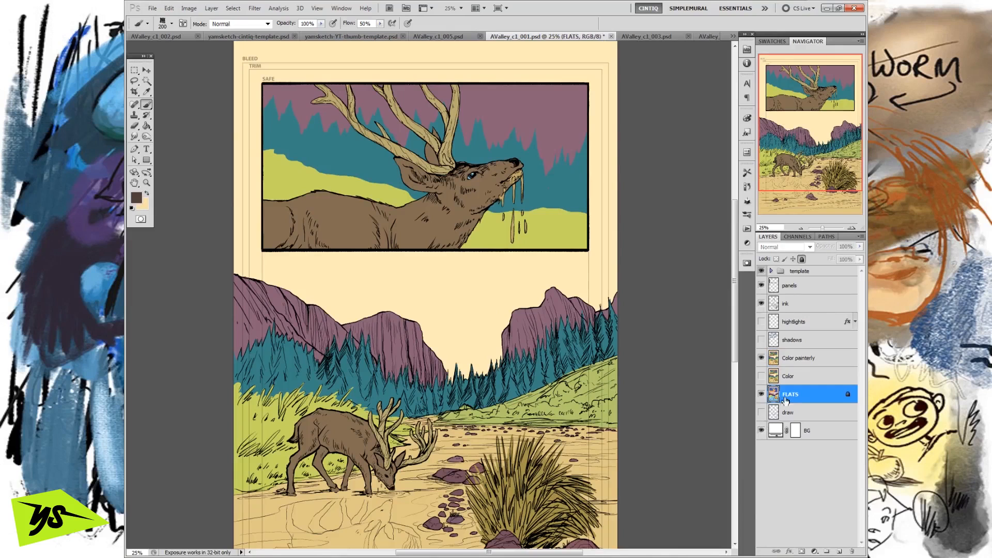
left_click(146, 82)
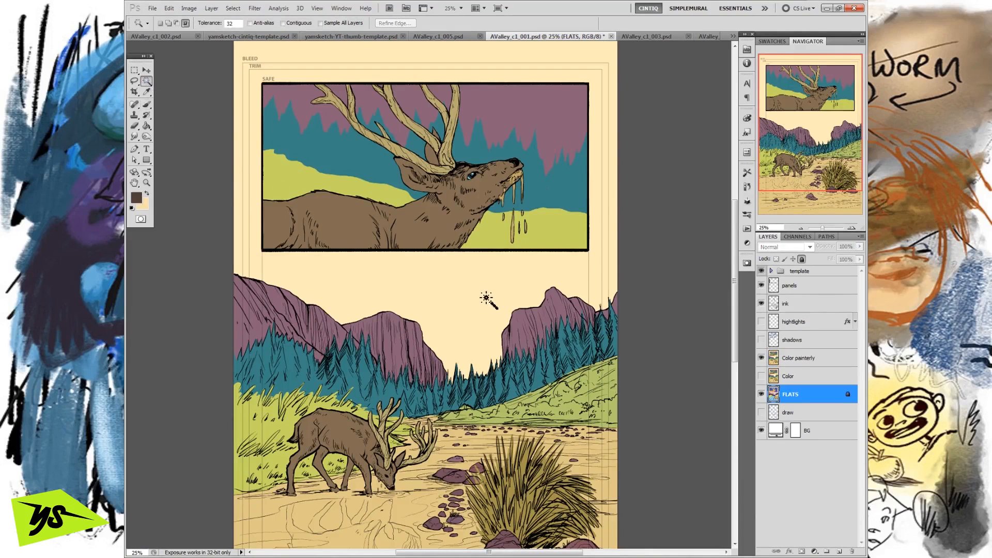
left_click(160, 23)
left_click(443, 227)
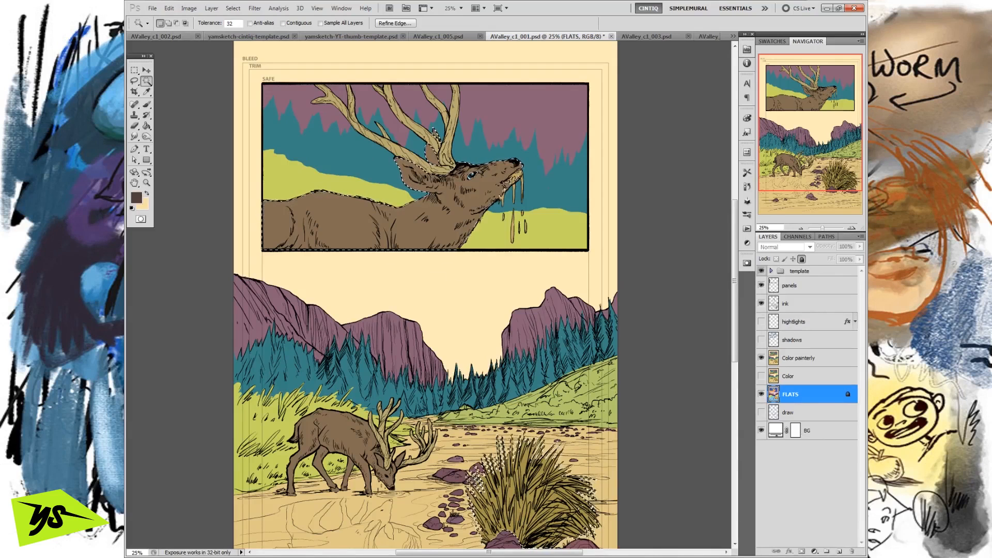
left_click(797, 361)
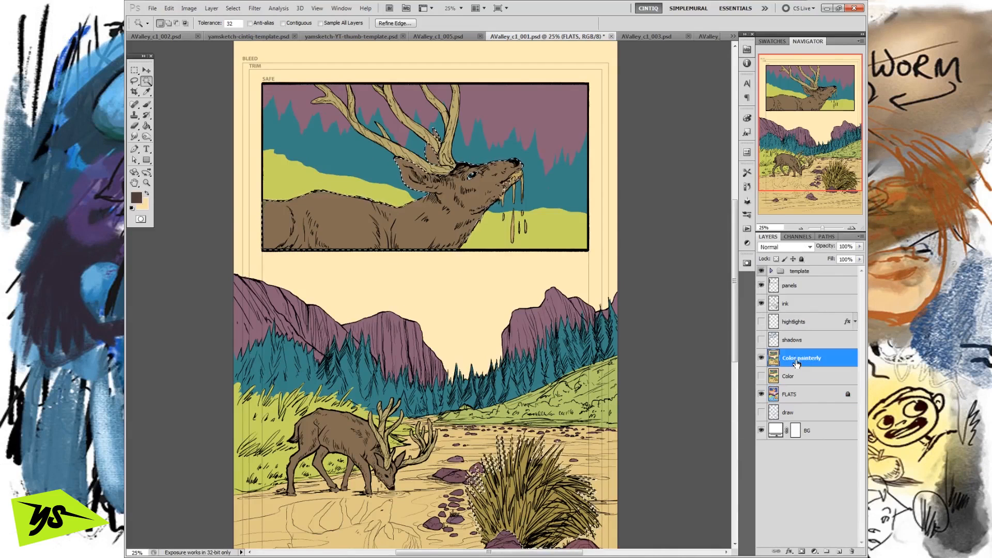
left_click(146, 105)
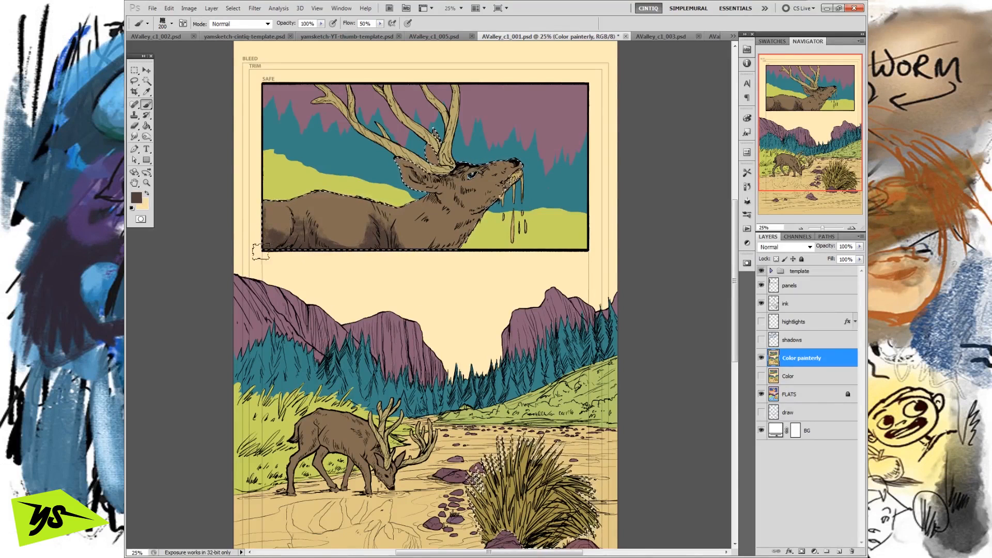
- Deselect, try selecting the deer's brown directly on the Color painterly layer, and restore its selection from the FLATS layer
left_click(146, 81)
key("ctrl+d")
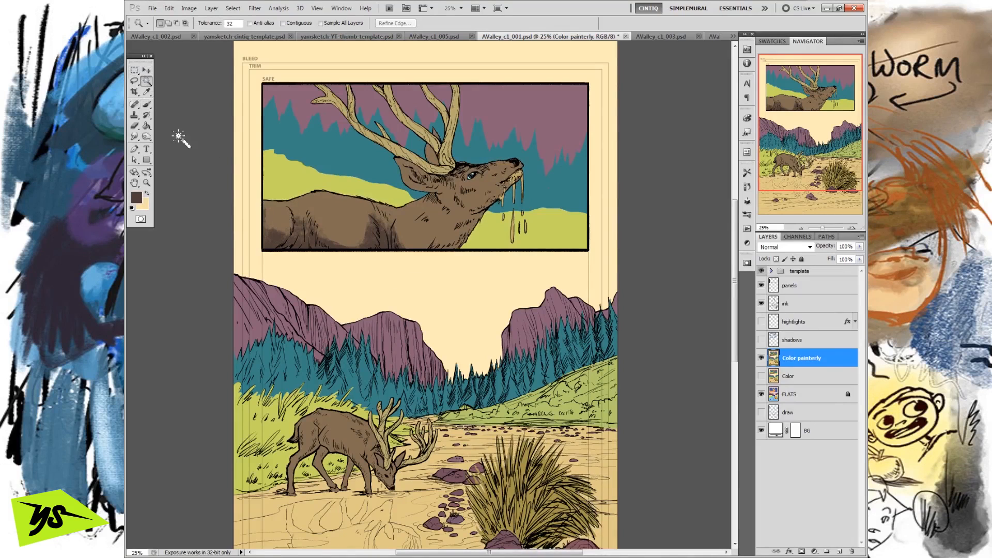
left_click(336, 237)
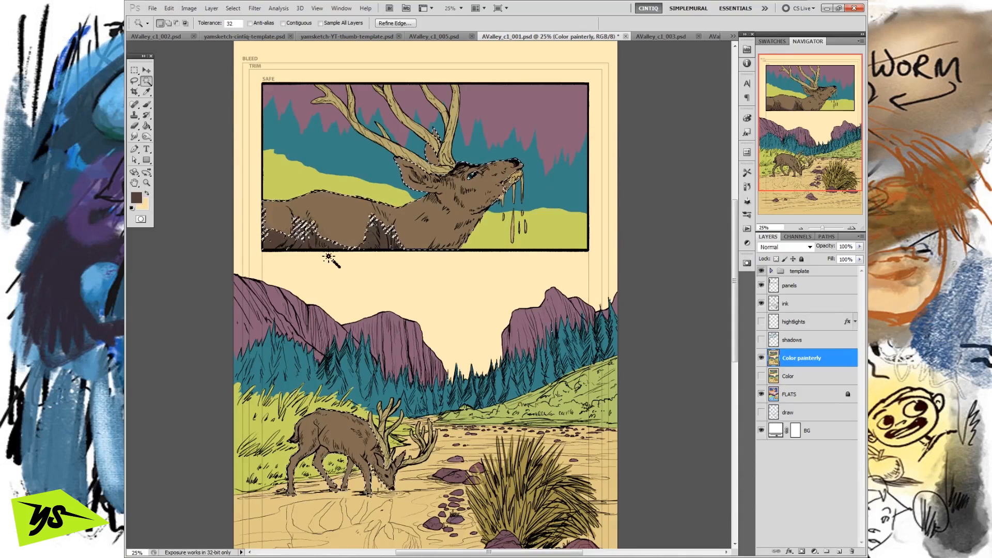
left_click(790, 395)
key("ctrl+d")
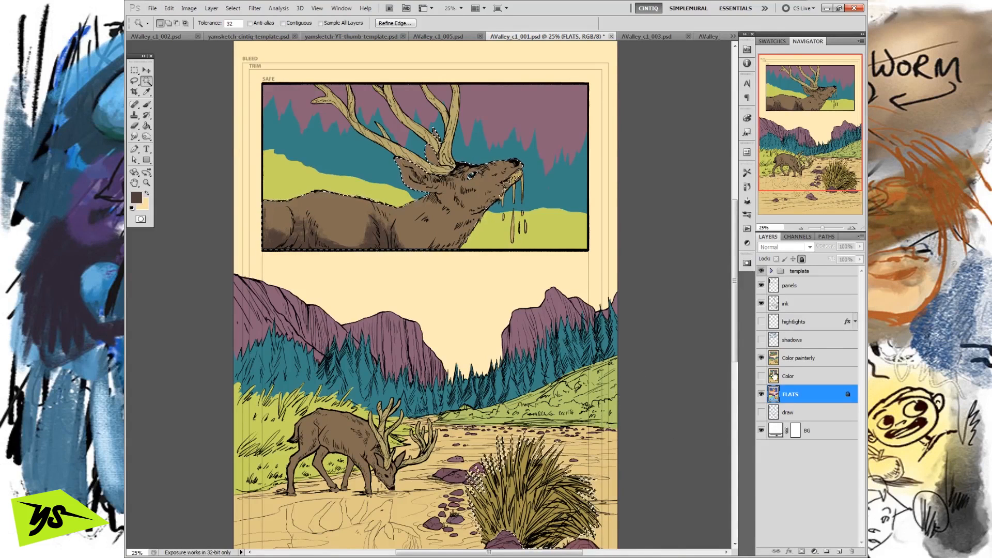
- Toggle the Color painterly layer's visibility to compare the painted colors with the flat colors on the FLATS layer
left_click(762, 358)
left_click(761, 359)
left_click(762, 358)
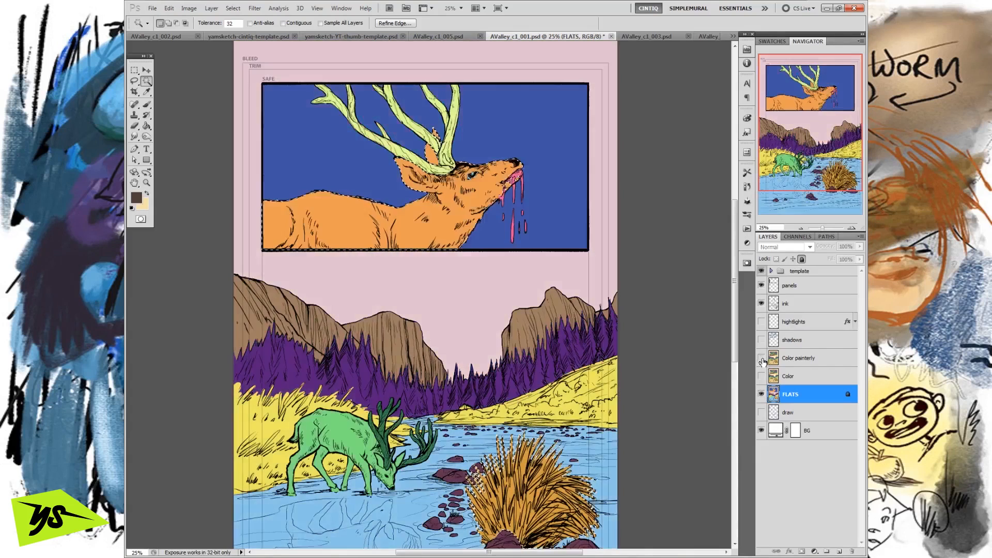
left_click(762, 359)
key("b")
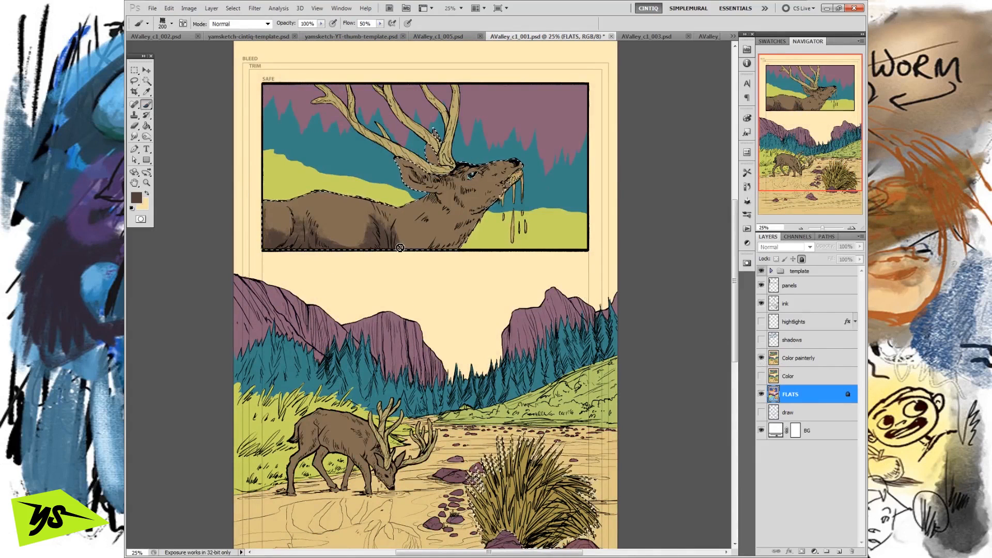
left_click(788, 358)
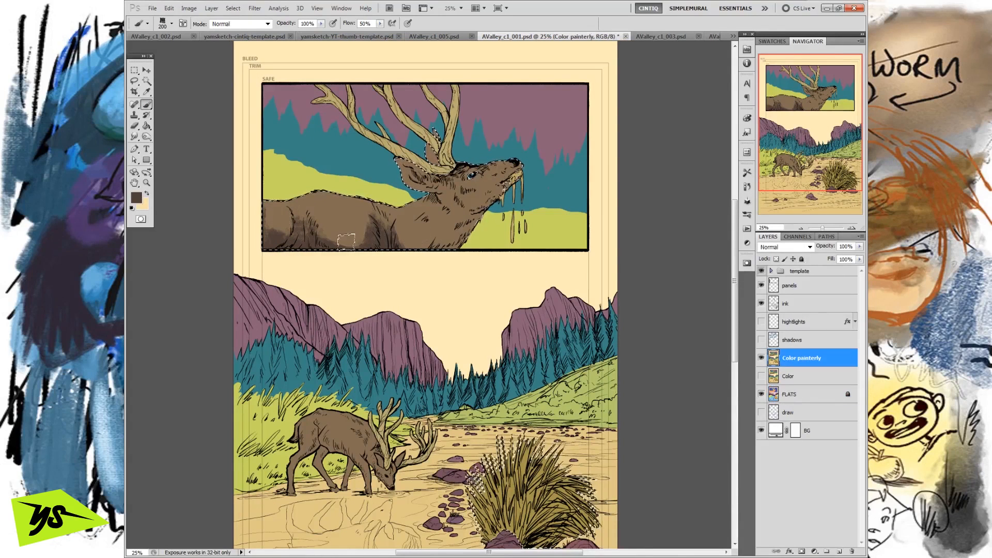
key("alt+bracketleft")
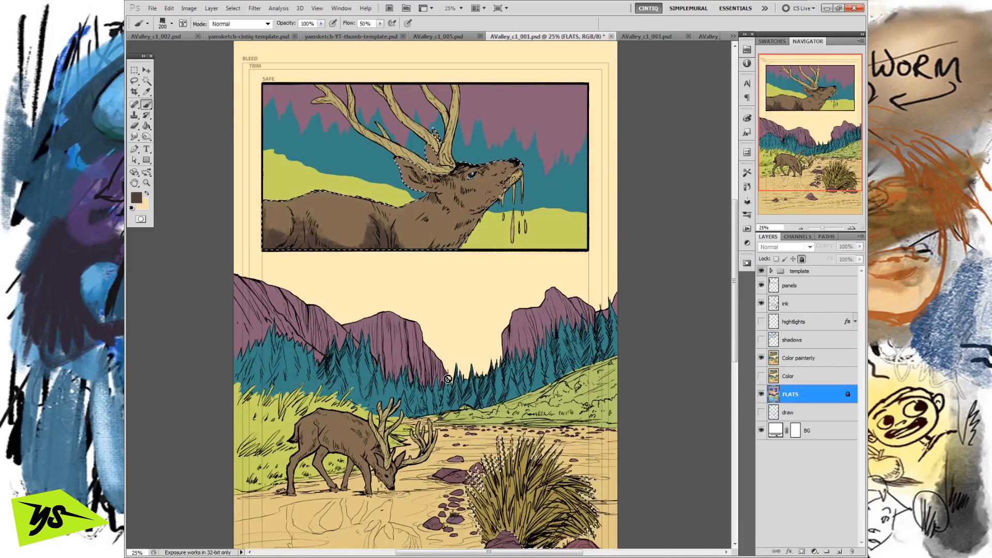
left_click(761, 358)
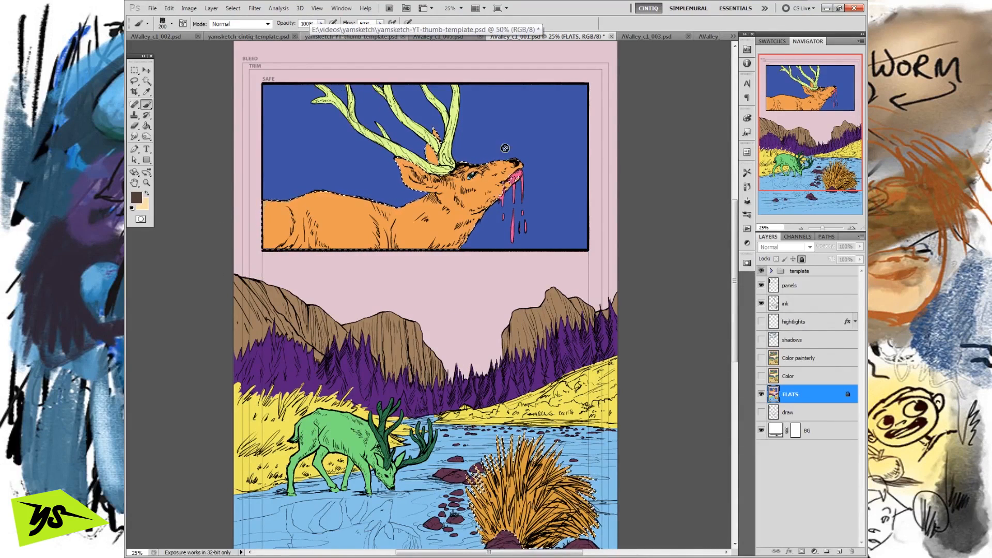
left_click(761, 358)
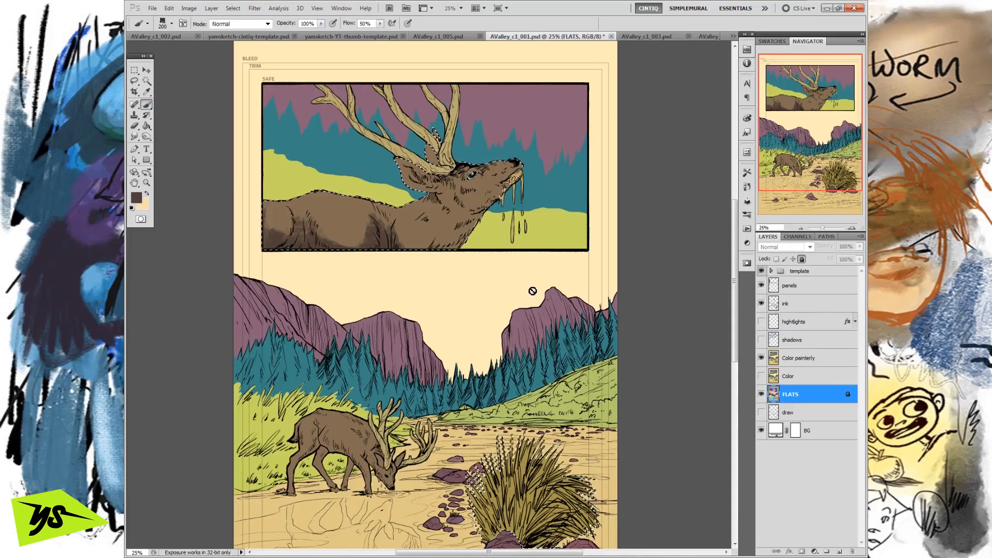
- Brush dark brown shading over the deer's head, neck, chest and back within the selection on the Color painterly layer
left_click(789, 361)
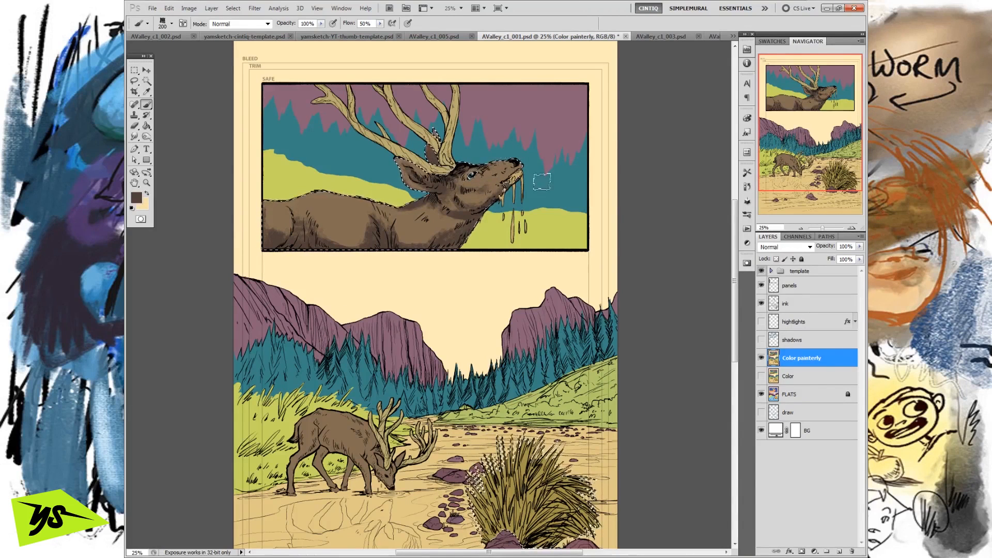
left_click(790, 396)
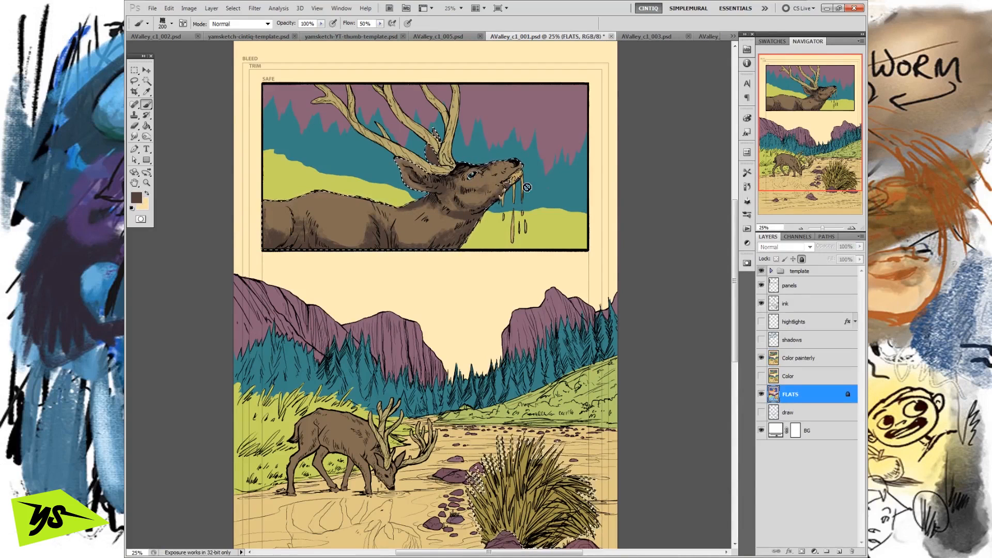
left_click(790, 361)
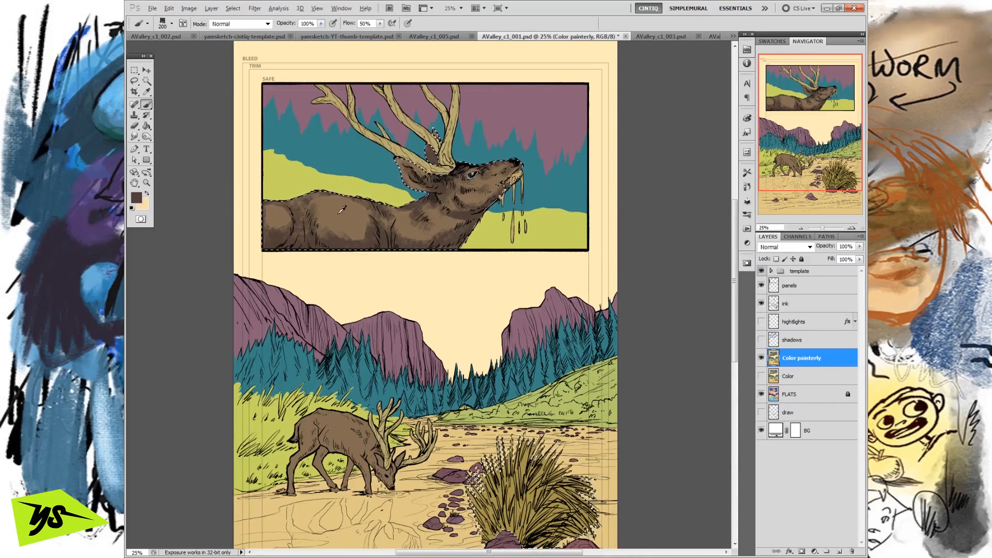
- Brush sampled brown midtones and tan highlights over the deer's back, belly, neck and chest on the Color painterly layer
left_click(326, 199, "alt")
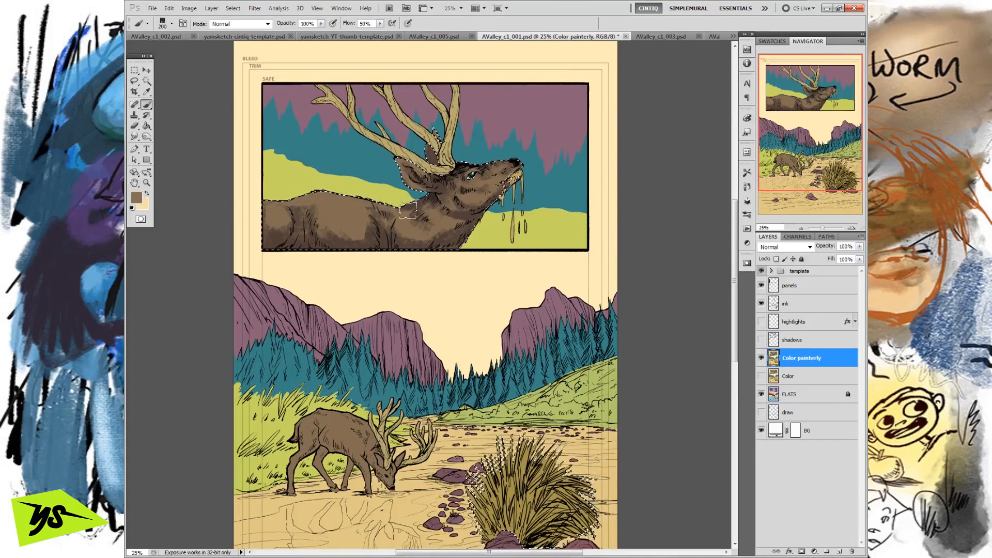
left_click(390, 202, "alt")
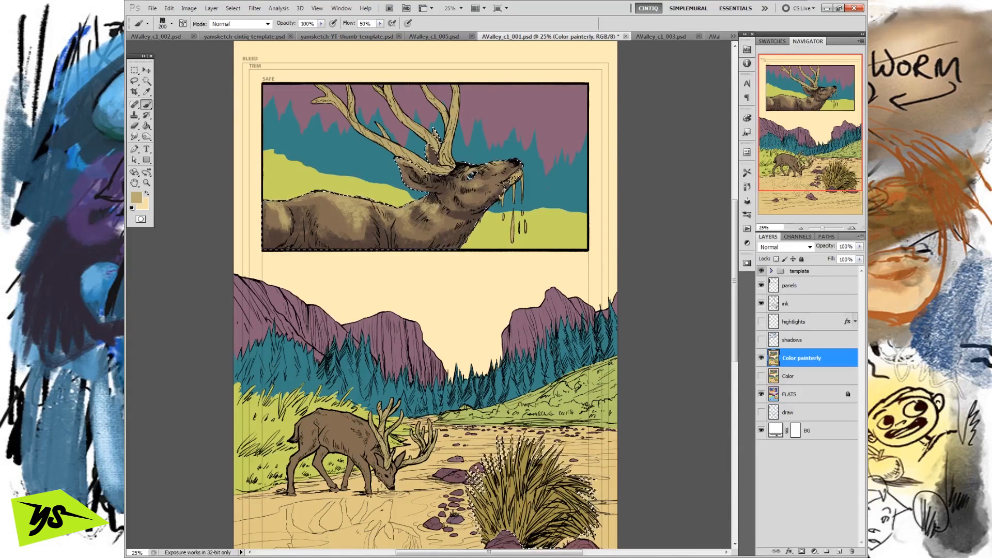
left_click(468, 212, "alt")
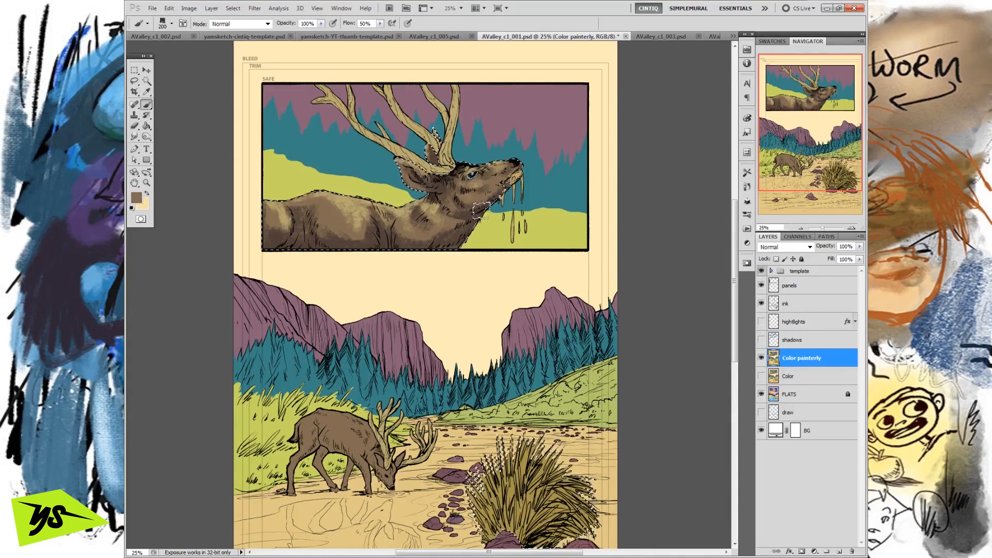
left_click(453, 217, "alt")
left_click(332, 213, "alt")
- Mix a reddish brown near #9b6548, brush warm accents over the deer's body and head, and sample dark brown from the deer
left_click(136, 198)
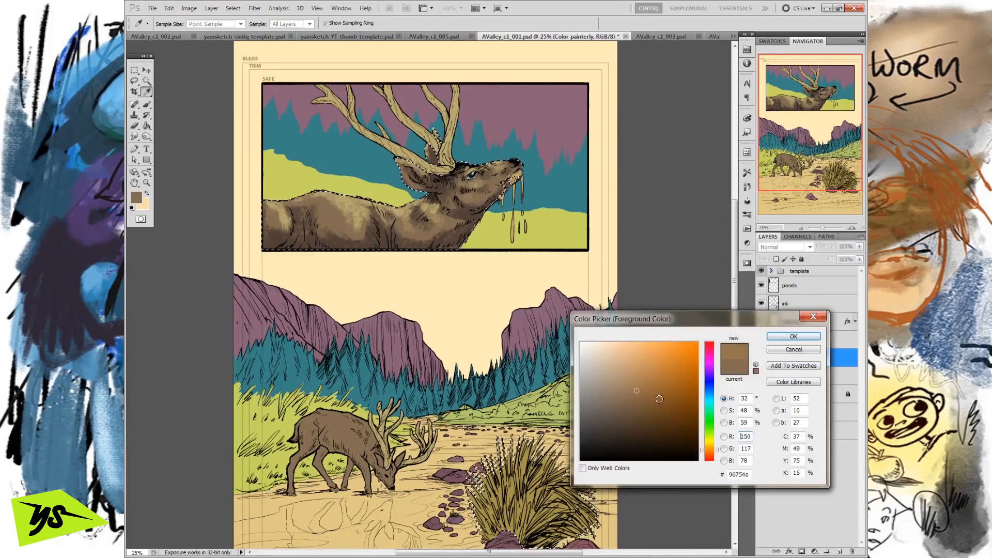
left_click(709, 453)
left_click(783, 338)
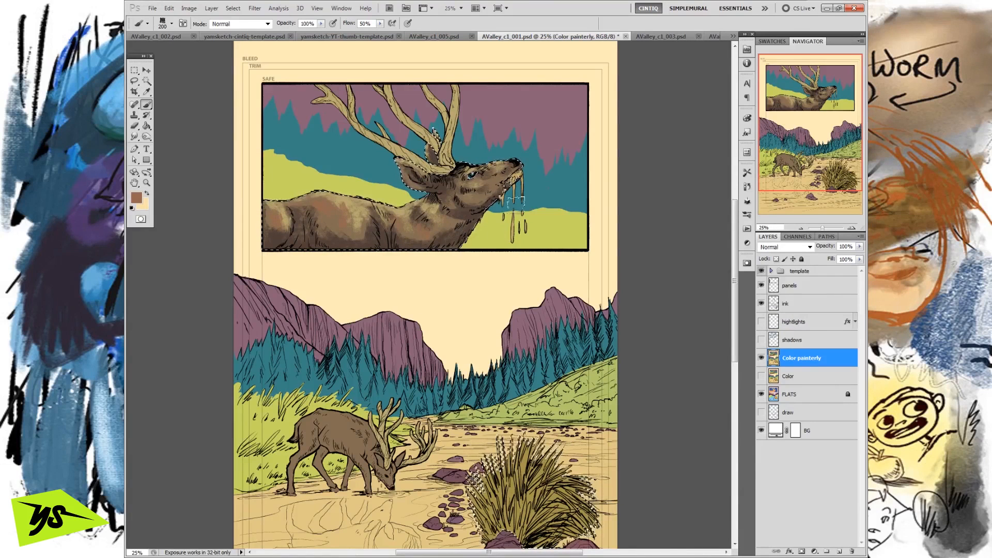
key("ctrl+z")
left_click(137, 198)
left_click(644, 389)
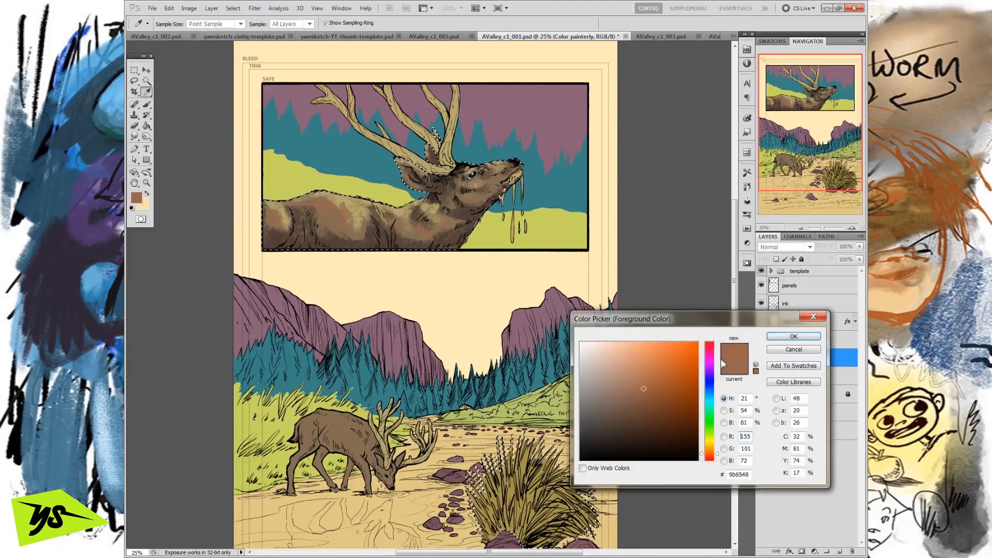
left_click(777, 337)
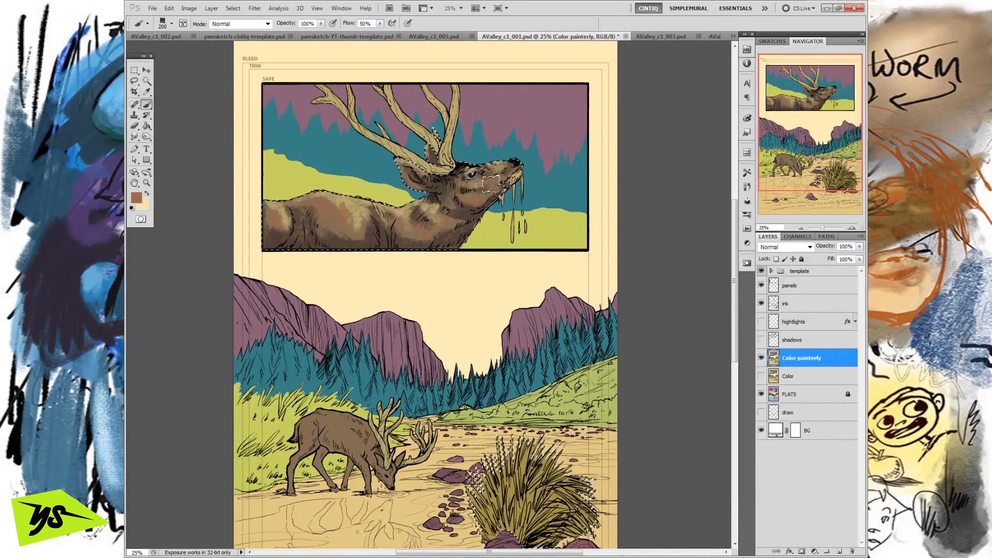
key("alt")
left_click(479, 203, "alt")
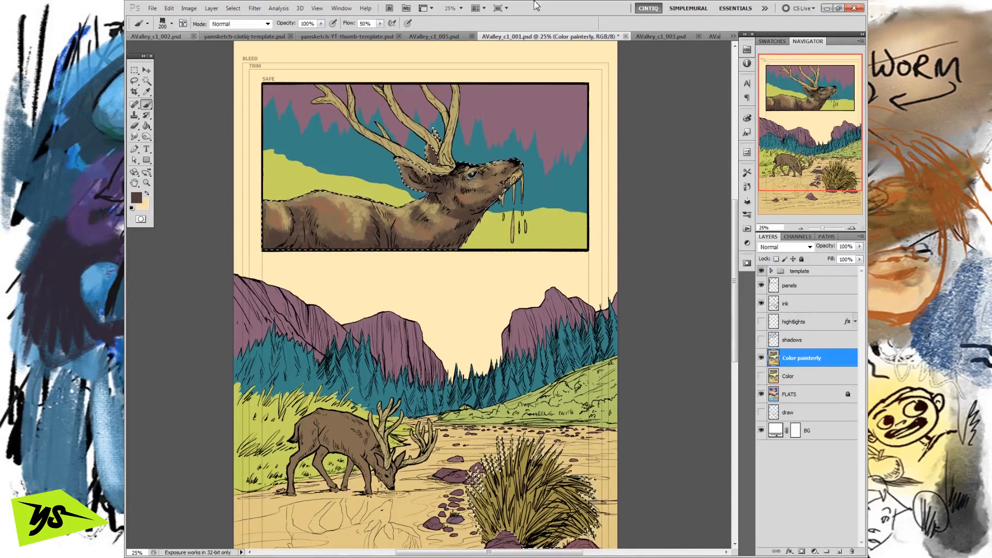
- Enable the brush's Color Dynamics with 16% hue jitter, 12% saturation jitter and 19% brightness jitter
mouse_move(991, 107)
left_mouse_down()
mouse_move(533, 116)
mouse_move(687, 63)
mouse_move(722, 76)
left_mouse_up()
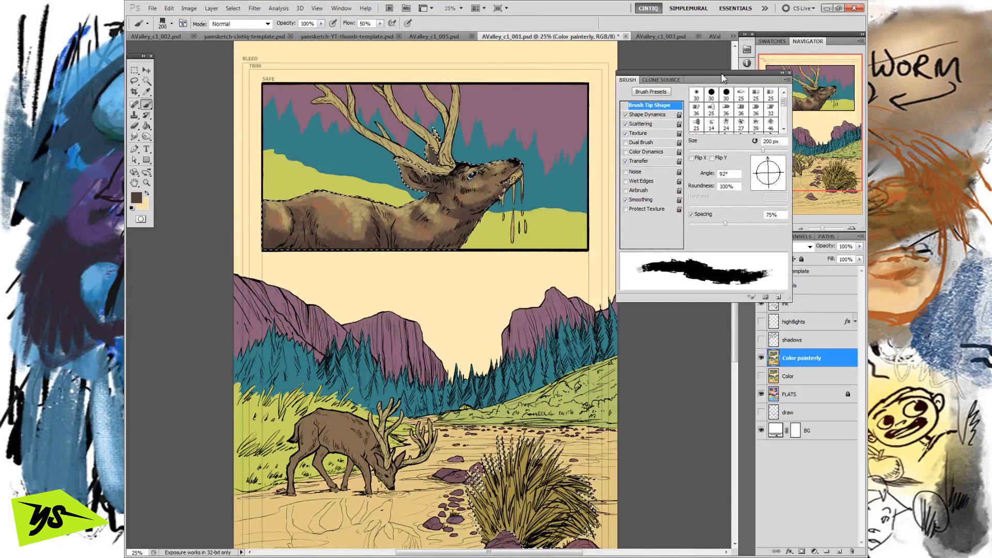
left_click(651, 152)
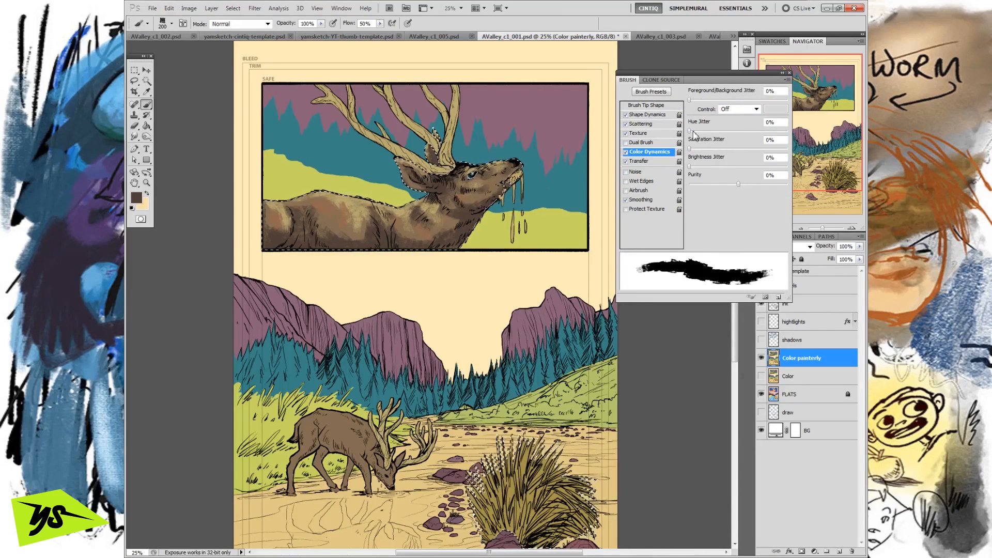
mouse_move(689, 131)
left_mouse_down()
mouse_move(697, 131)
mouse_move(693, 167)
left_mouse_up()
left_click_drag(697, 131, 704, 131)
left_click_drag(701, 166, 701, 149)
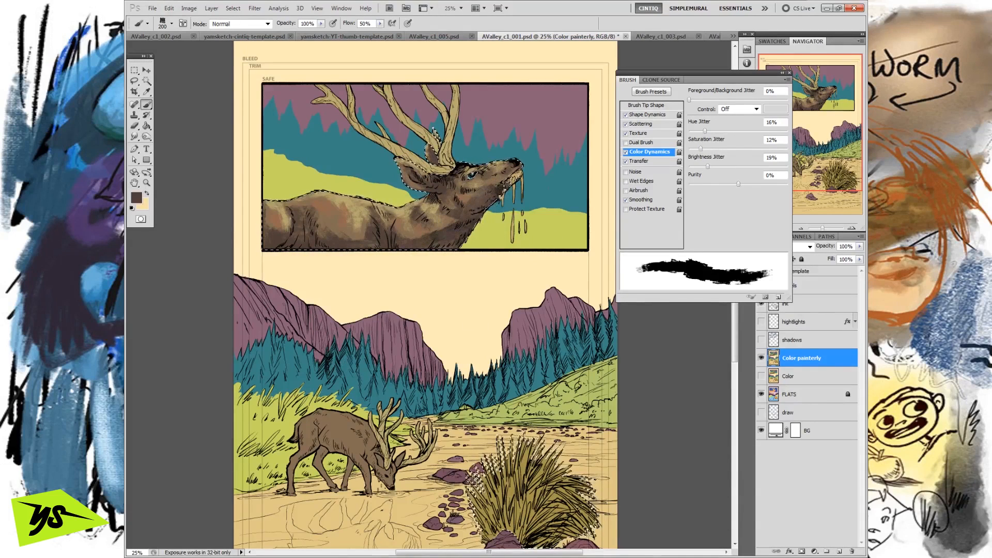
left_click(183, 23)
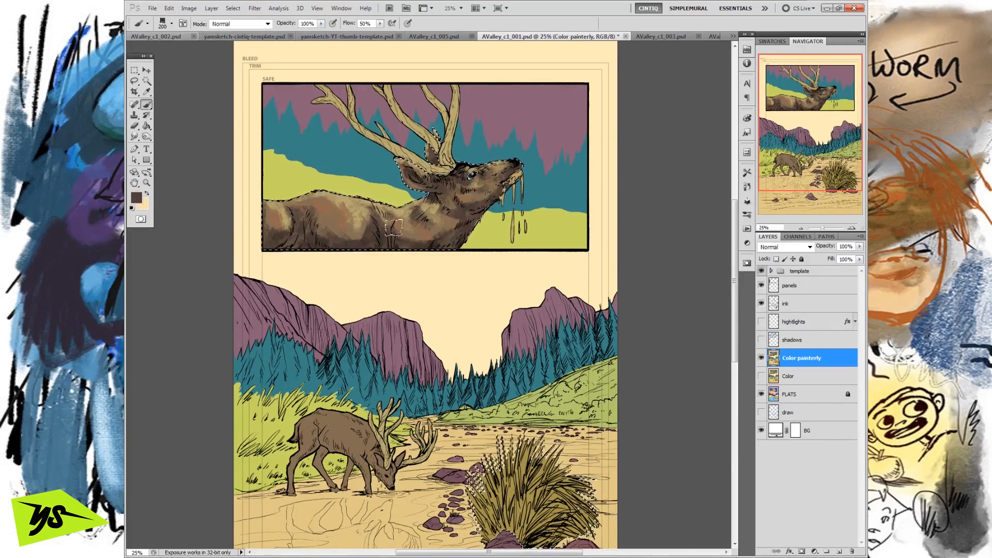
- Try color-jittered strokes in a sampled brown over the deer's body, and undo them along with the deselection
left_click(334, 221, "alt")
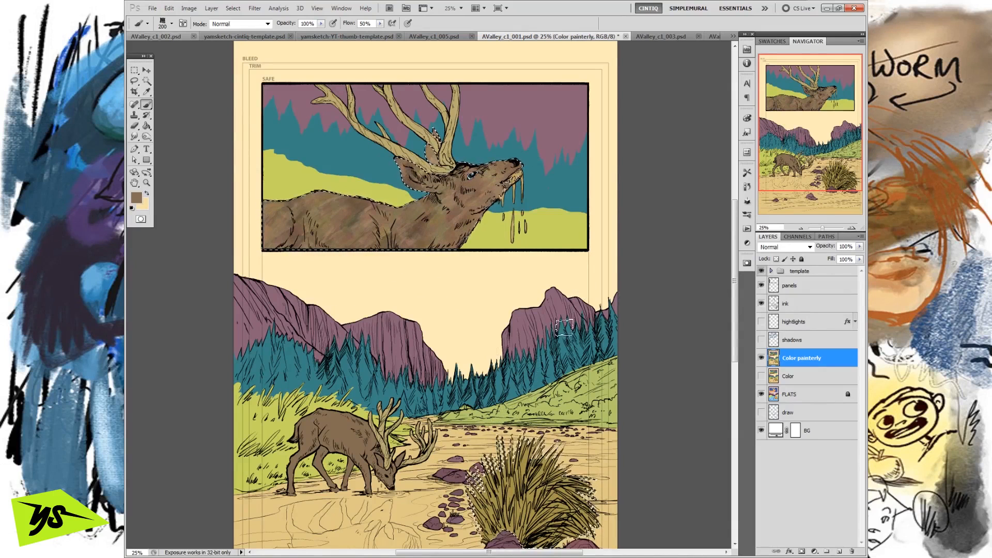
left_click(135, 70)
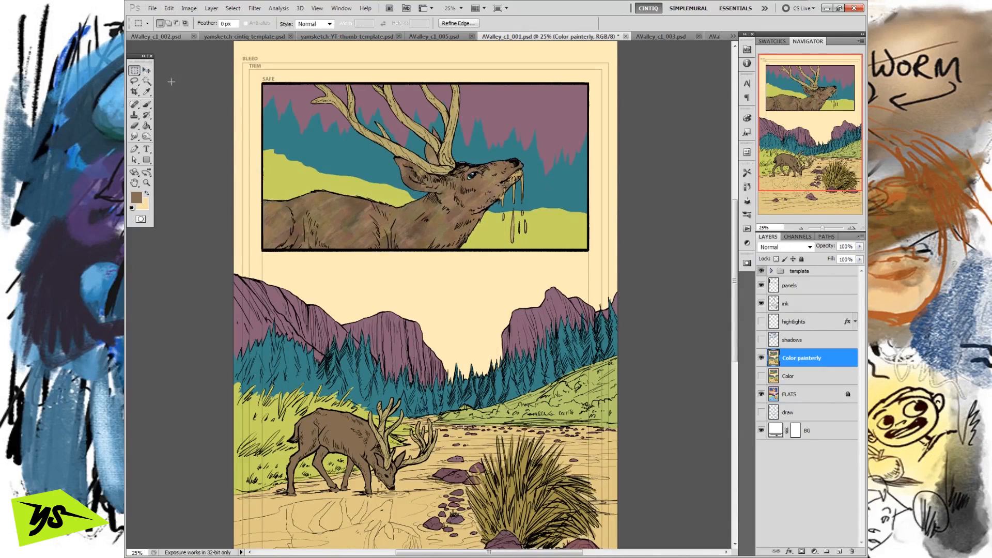
left_click(668, 392)
key("ctrl+z")
key("ctrl+alt+z")
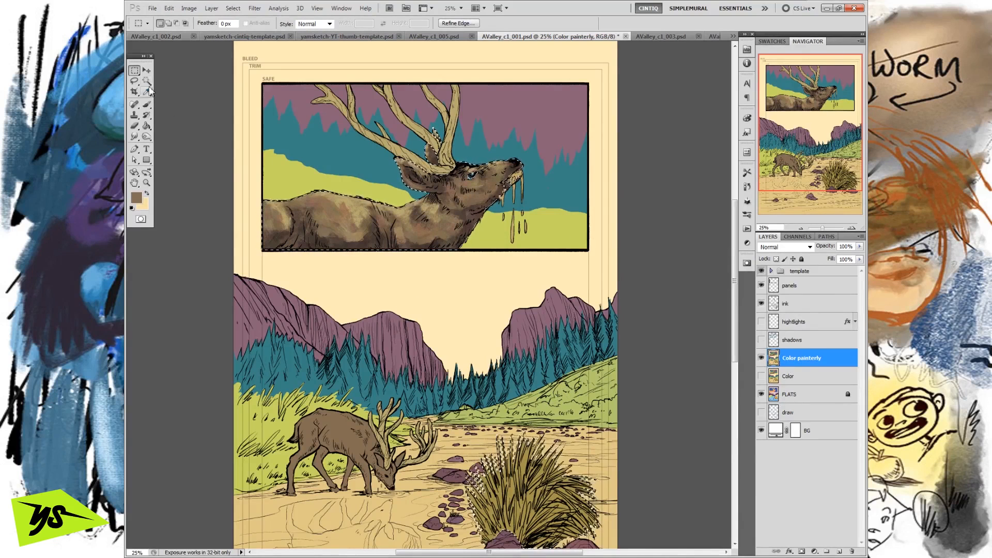
- Replace the deer selection with a Magic Wand selection of the antlers' flat color on FLATS, and ready the brush on Color painterly
key("ctrl+d")
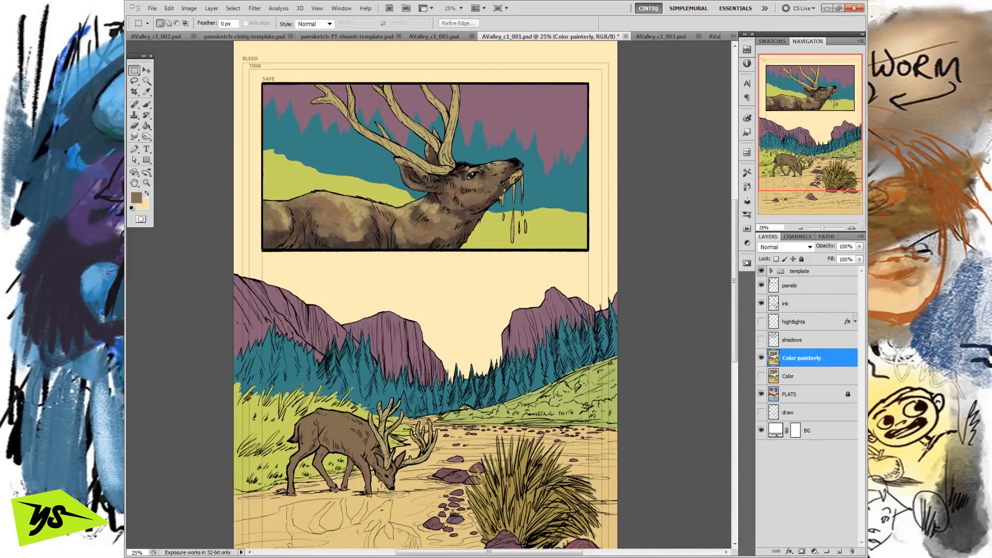
left_click(146, 82)
left_click(802, 394)
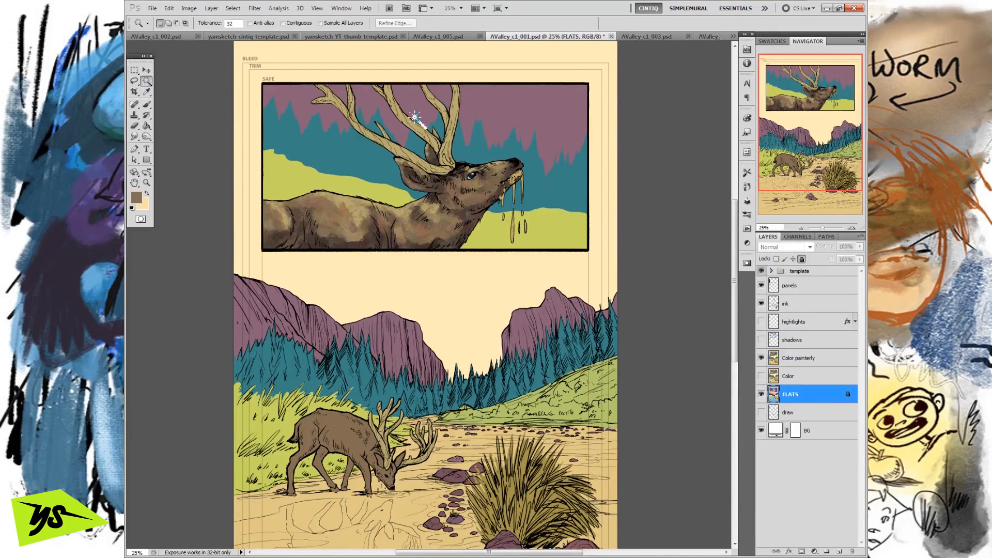
left_click(421, 135)
key("b")
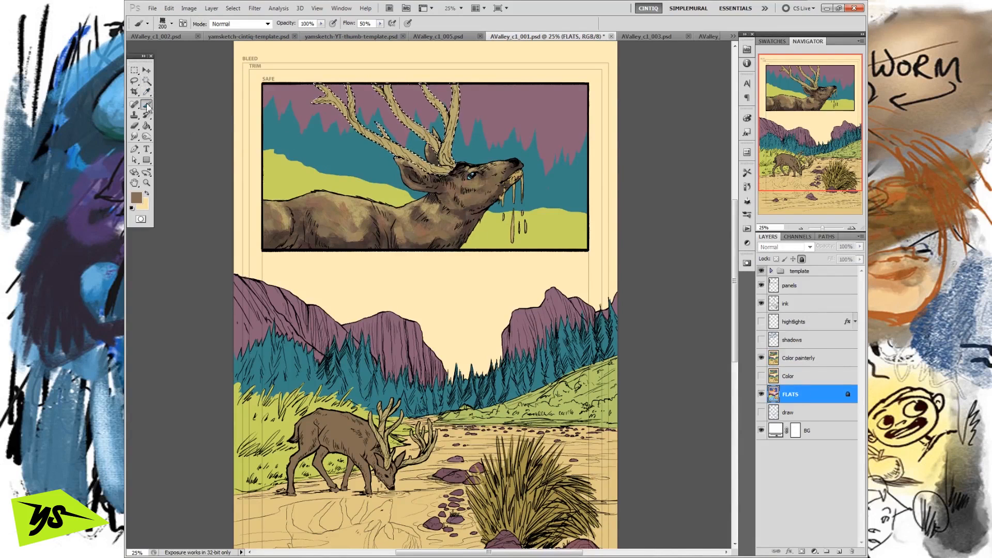
left_click(798, 358)
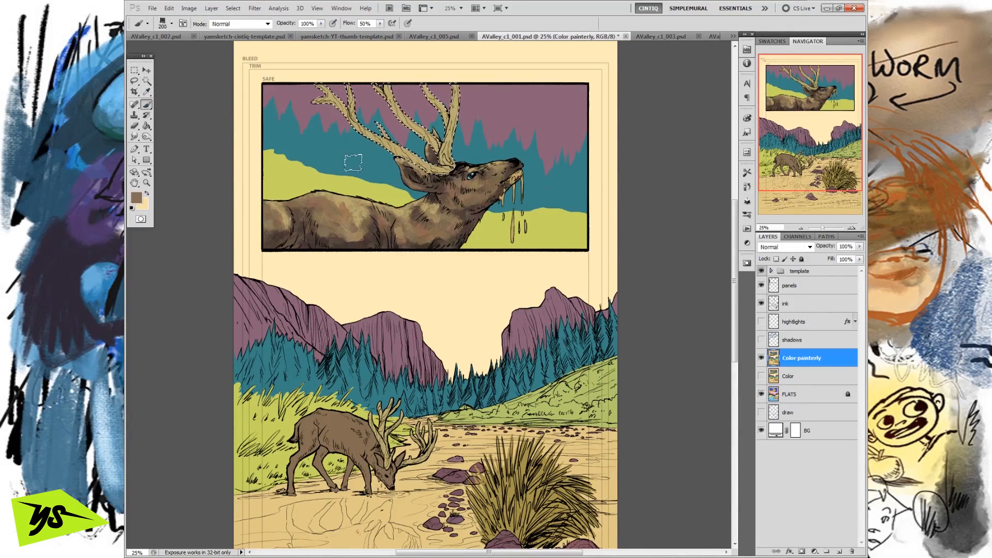
- Sample the antlers' tan, mix it into a grayish brown near #998268, and brush shading along the antlers
left_click(422, 123, "alt")
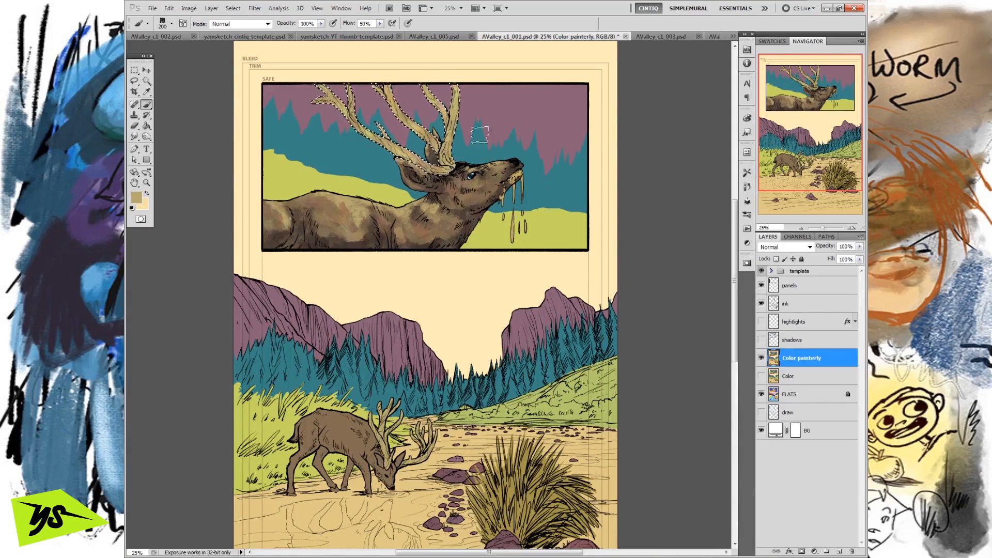
left_click(136, 198)
left_click_drag(627, 373, 617, 389)
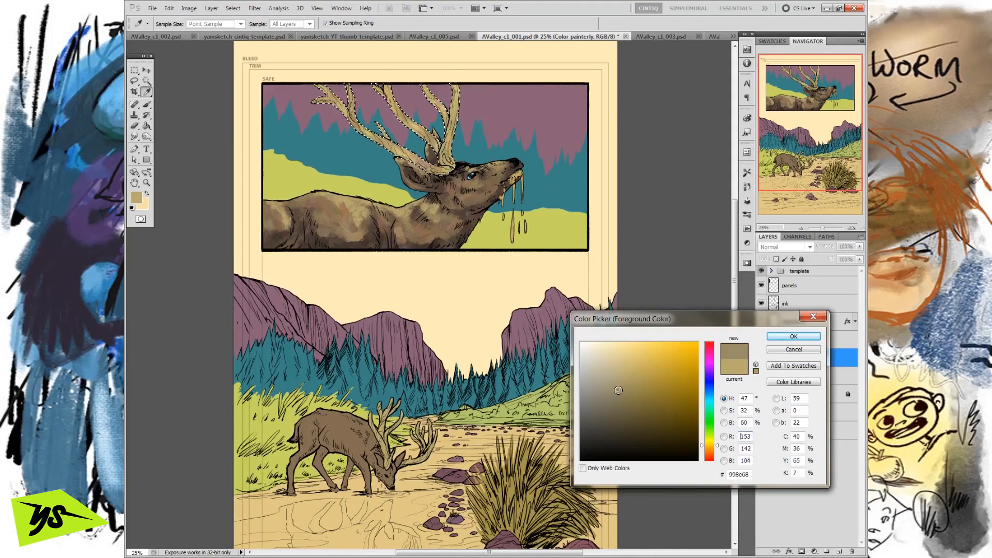
left_click_drag(710, 444, 709, 450)
left_click(791, 341)
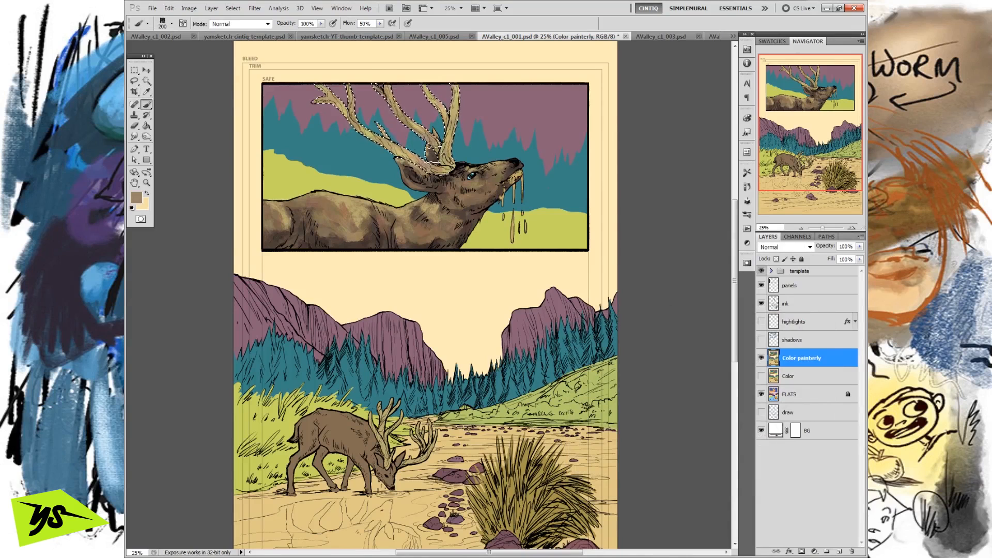
left_click(137, 197)
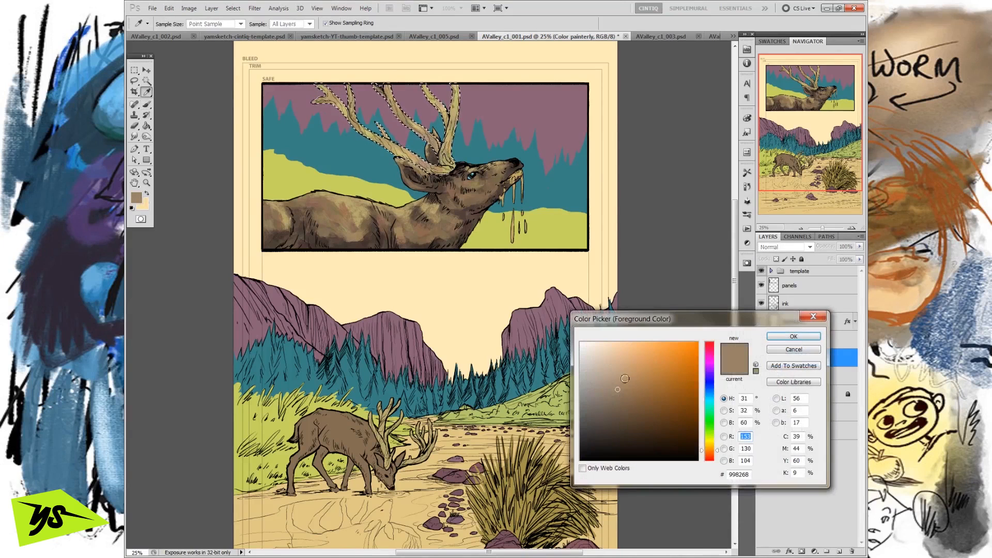
left_click(775, 339)
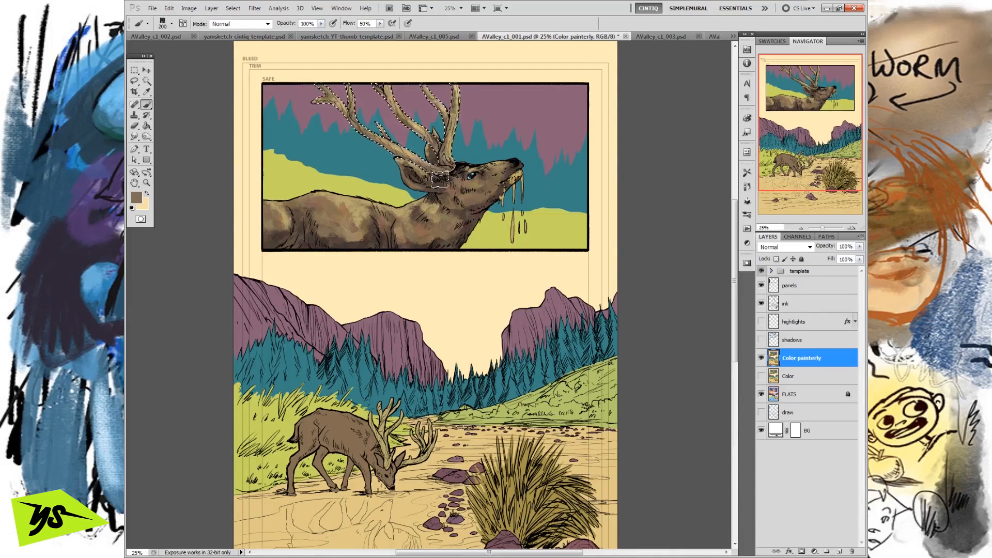
- Deselect the antlers, Magic Wand the deer's flat brown on the FLATS layer, and return to Color painterly with the brush
left_click(135, 71)
left_click(191, 98)
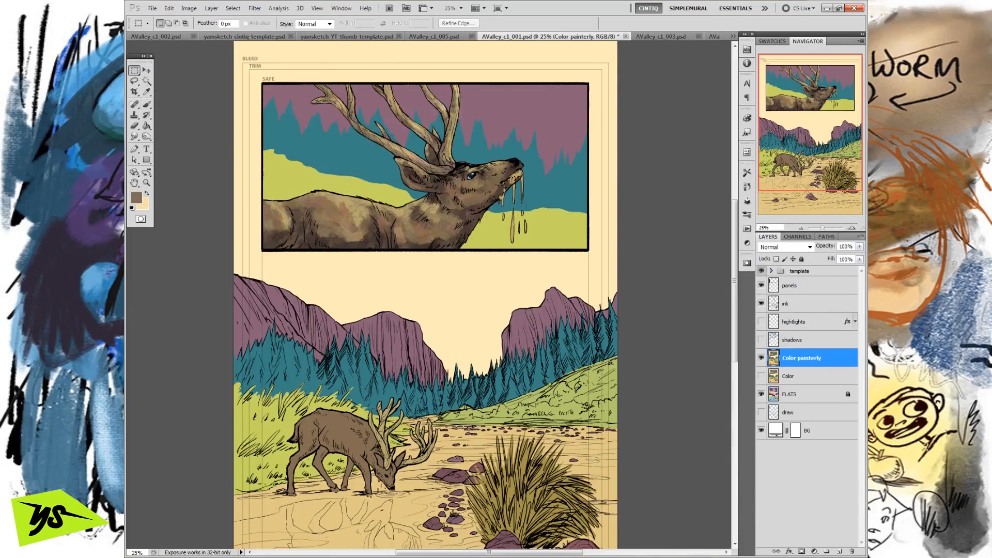
left_click(793, 396)
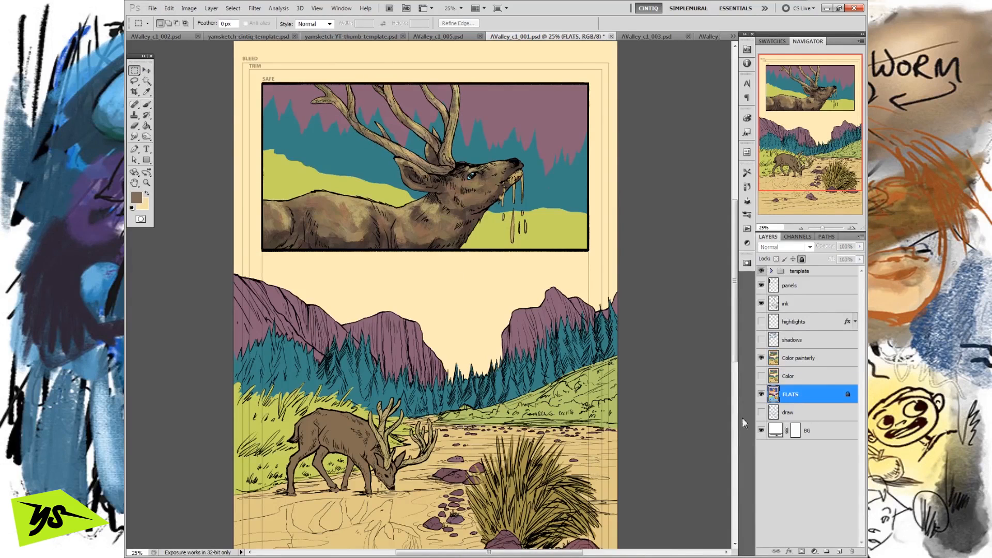
left_click(146, 81)
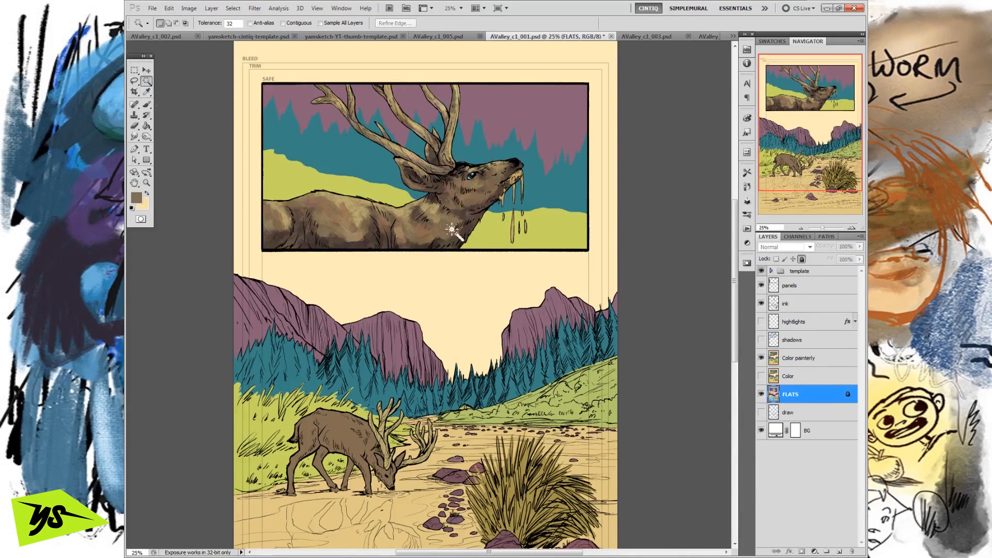
left_click(335, 226)
left_click(798, 358)
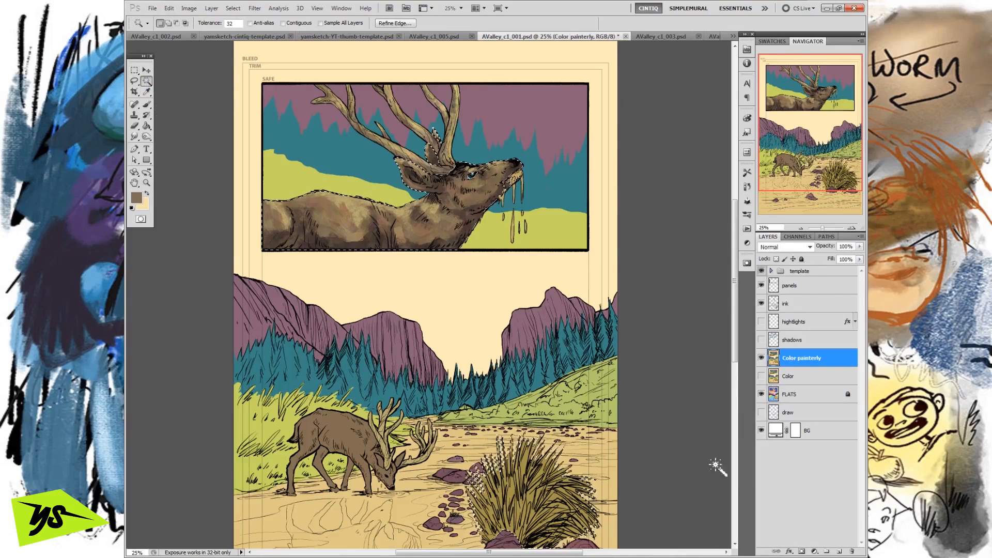
key("b")
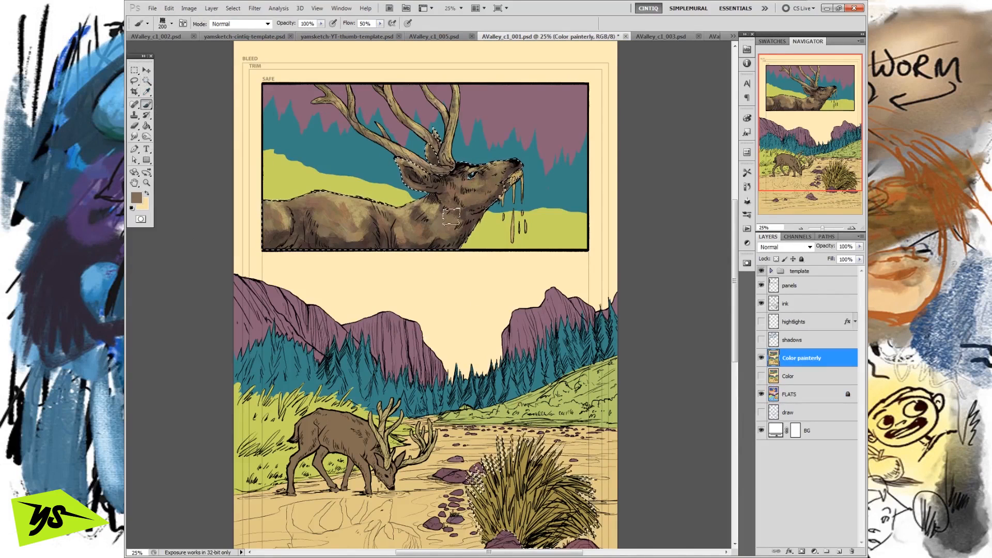
- Subtract the grass bush from the deer selection with the Lasso while on FLATS, and make Color painterly the active layer
left_click(781, 402)
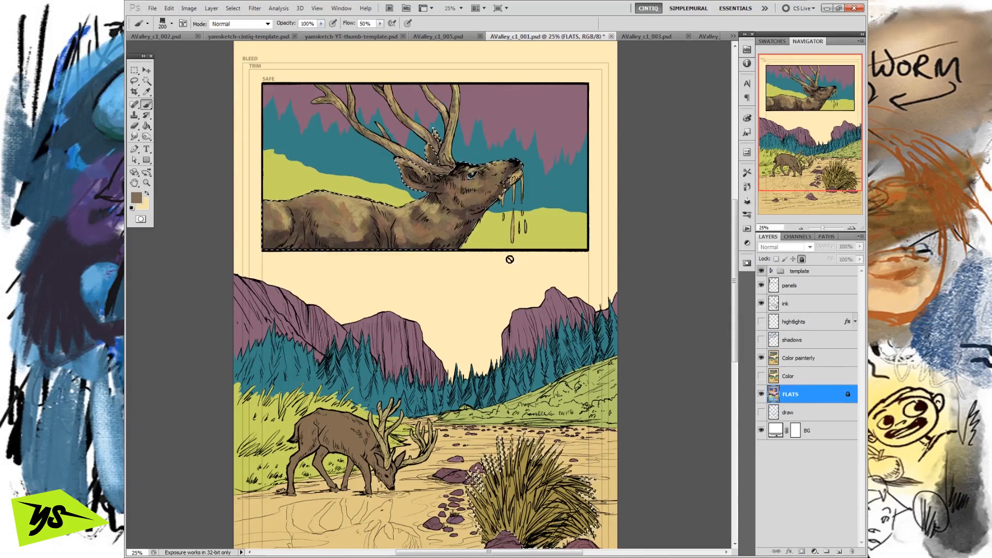
key("l")
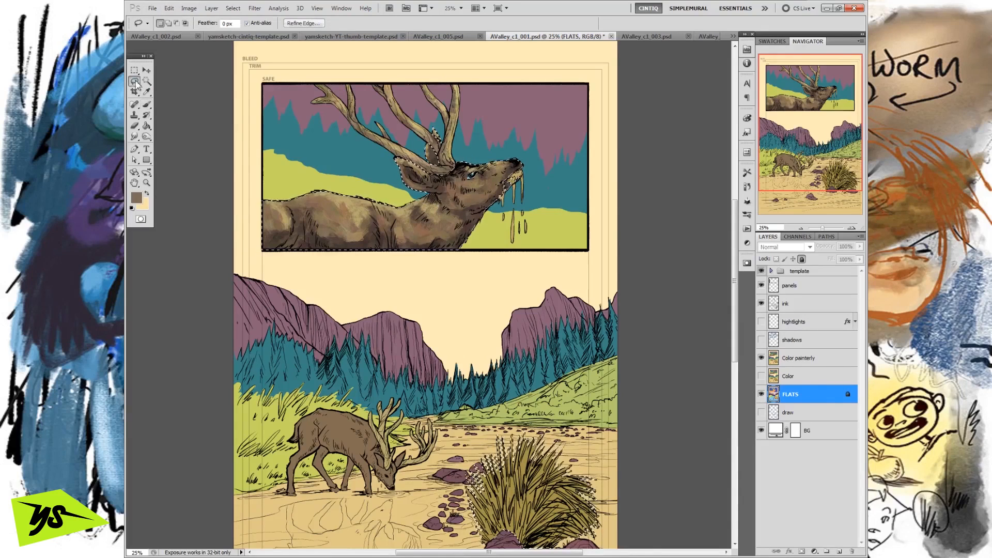
key("alt")
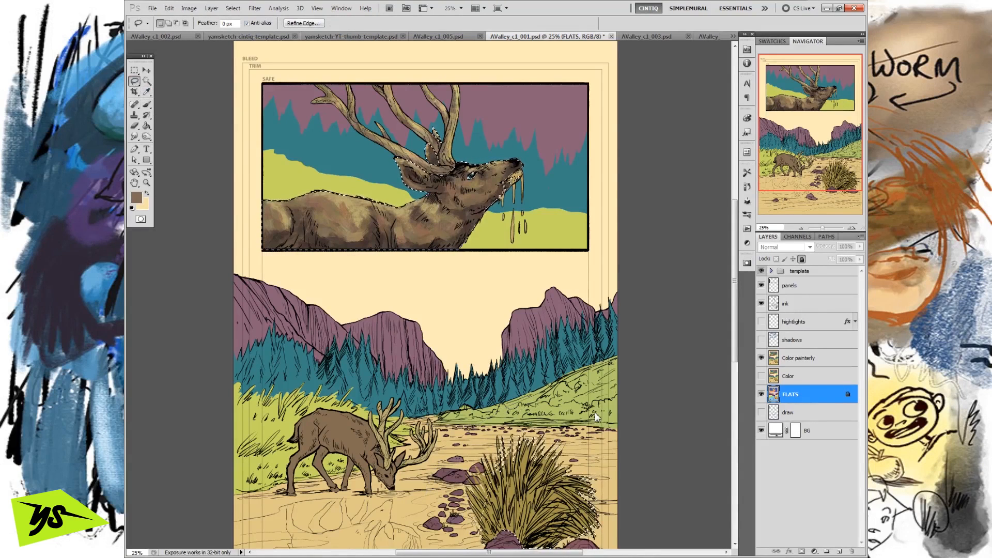
left_click_drag(795, 132, 764, 170)
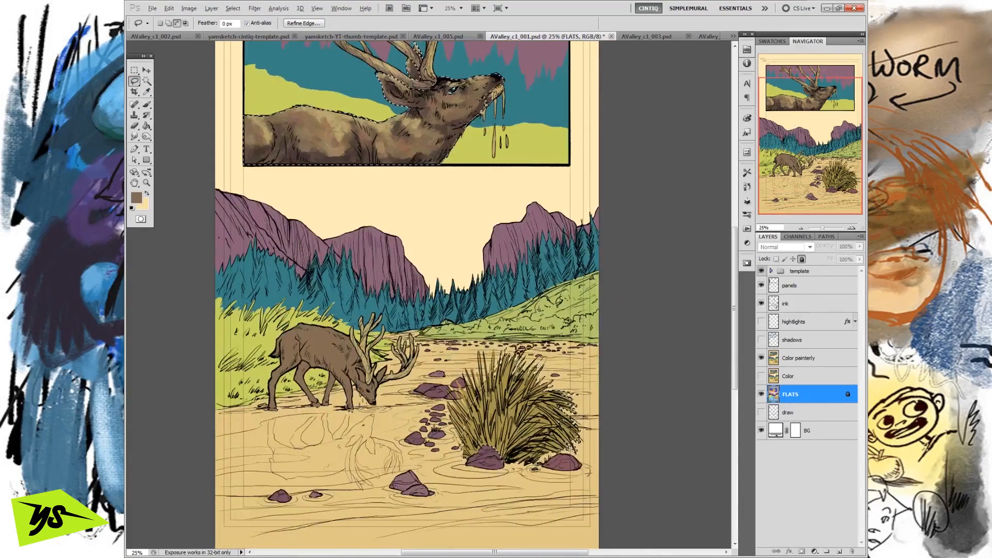
left_click_drag(811, 134, 804, 115)
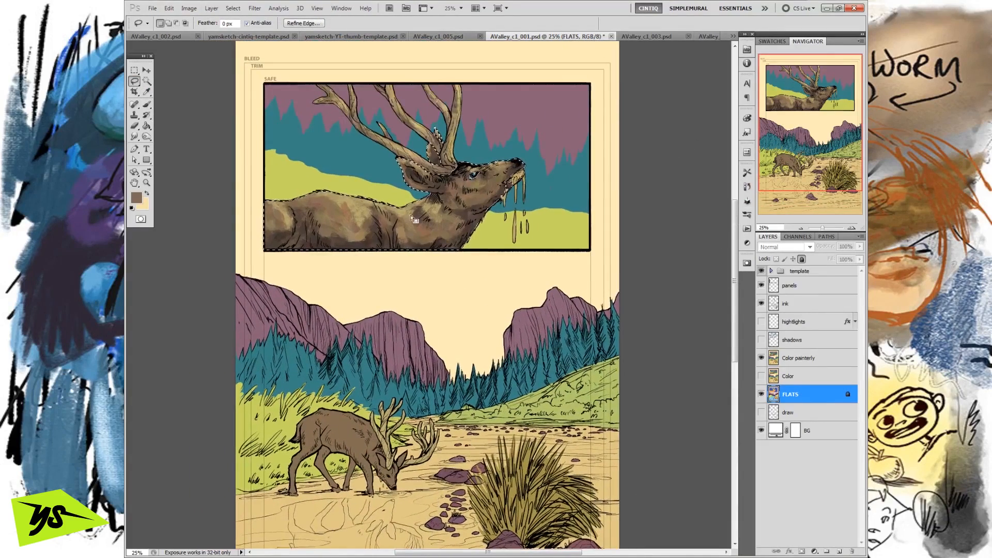
left_click(796, 364)
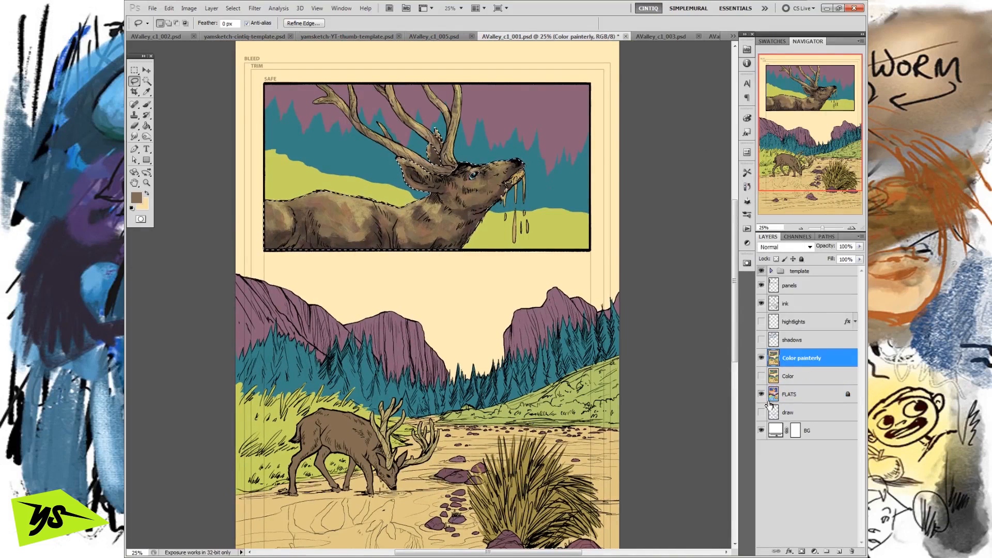
- Use Levels on the deer selection to set the RGB black input to 6 and midtones to 0.89, and lower the Blue channel's white input
key("ctrl+l")
left_click_drag(762, 184, 781, 180)
left_click_drag(644, 185, 709, 187)
left_click(701, 114)
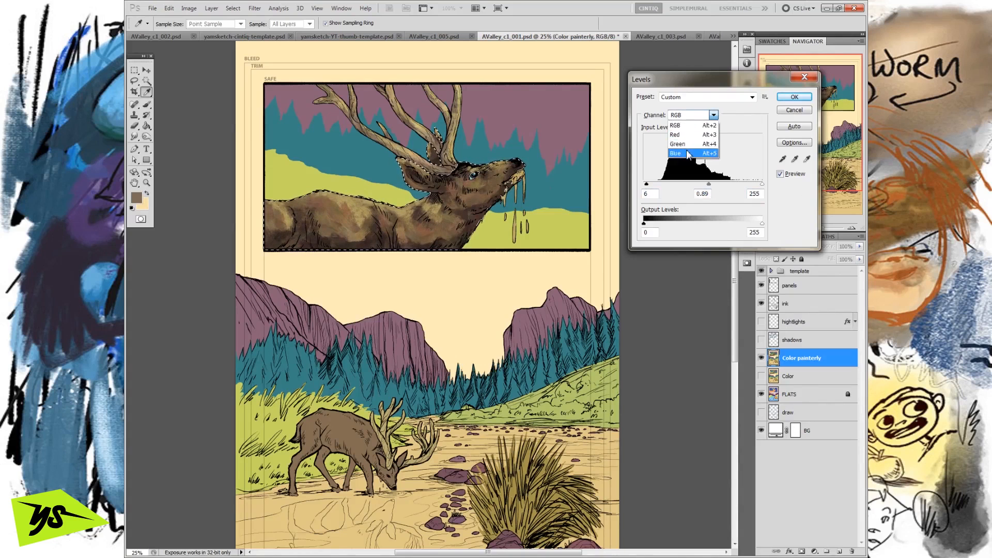
left_click(682, 144)
mouse_move(646, 184)
left_mouse_down()
mouse_move(659, 188)
mouse_move(644, 188)
left_mouse_up()
left_click_drag(762, 184, 744, 190)
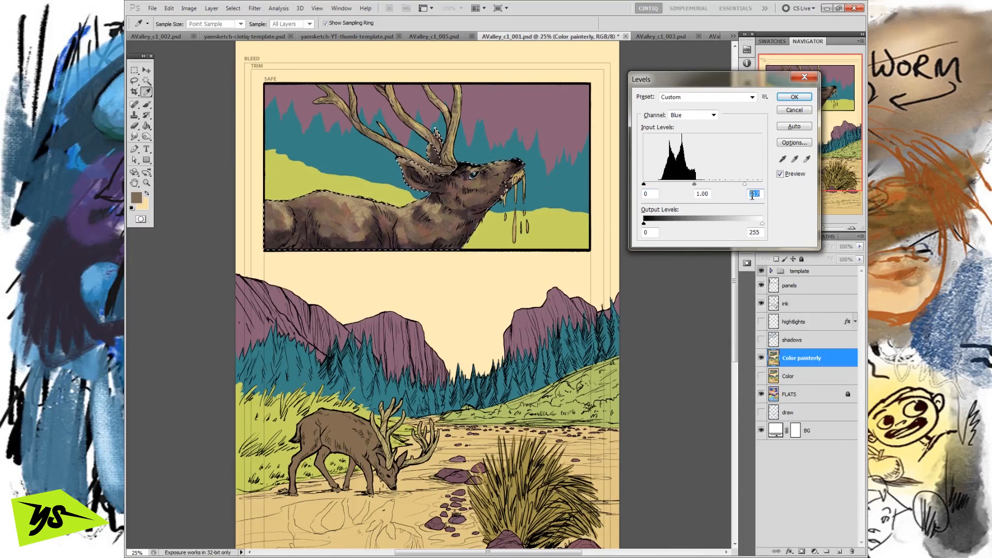
- Raise the Red channel's black input to about 8, apply the Levels adjustment, and deselect the deer
left_click(714, 115)
left_click(704, 136)
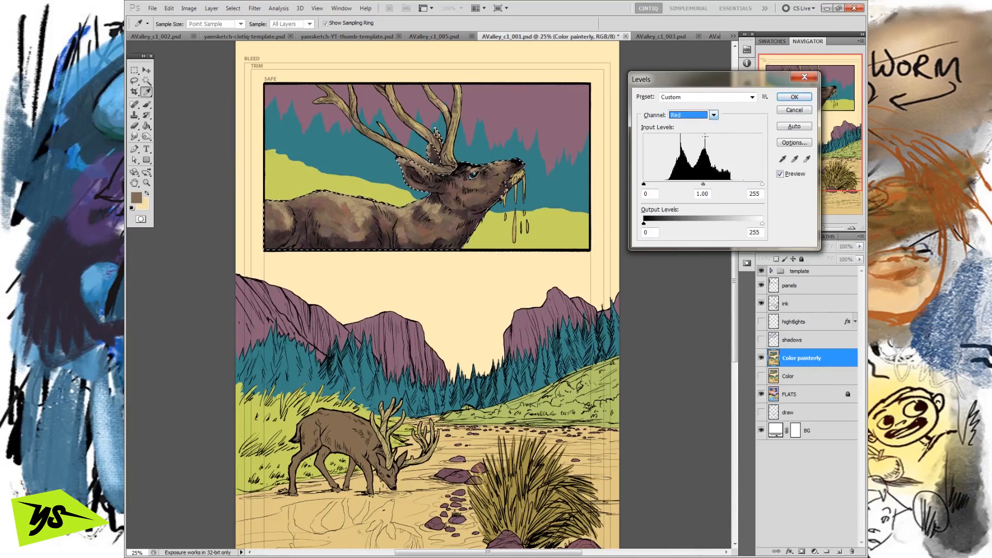
mouse_move(761, 185)
left_mouse_down()
mouse_move(743, 189)
mouse_move(762, 185)
left_mouse_up()
mouse_move(644, 184)
left_mouse_down()
mouse_move(658, 191)
mouse_move(649, 193)
left_mouse_up()
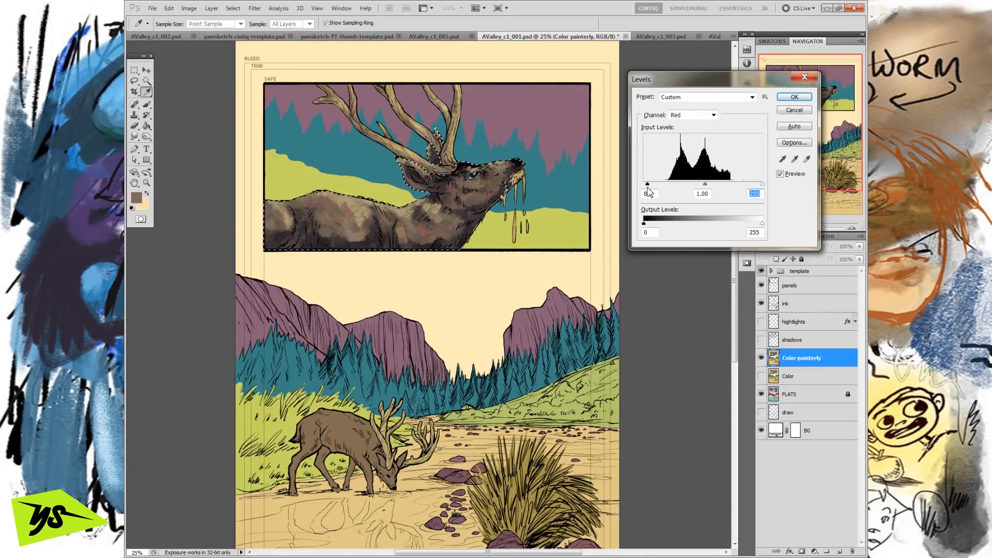
key("Return")
key("ctrl+d")
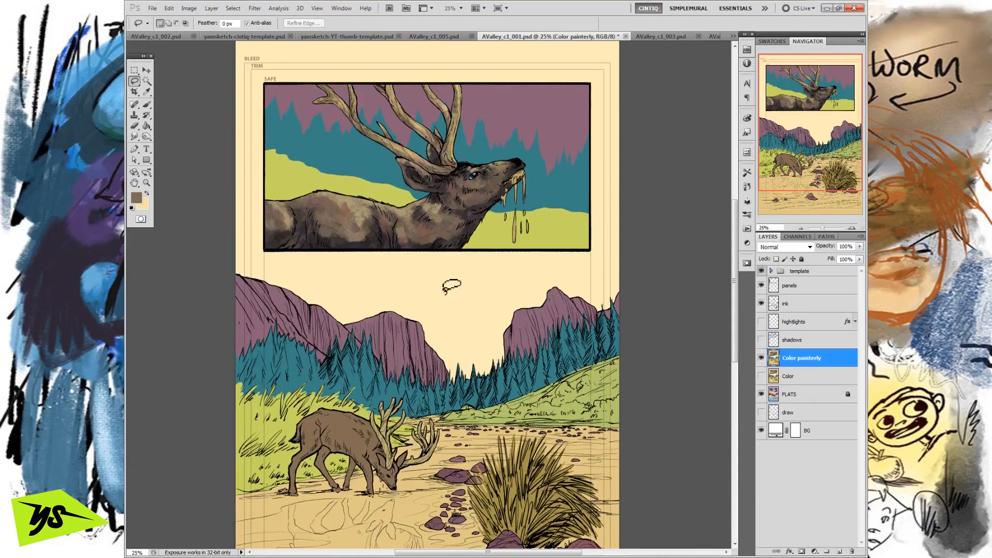
key("b")
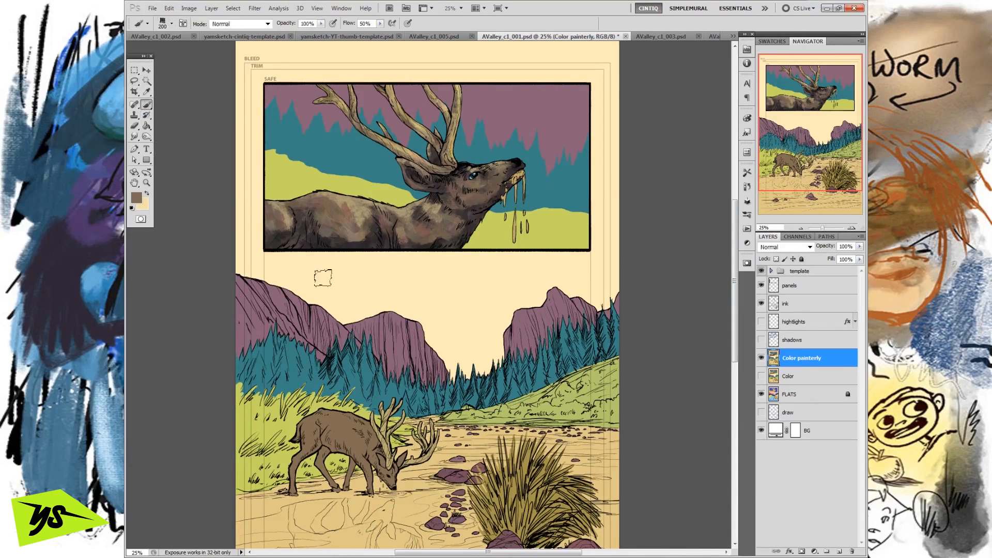
left_click(761, 357)
left_click(761, 358)
left_click(136, 71)
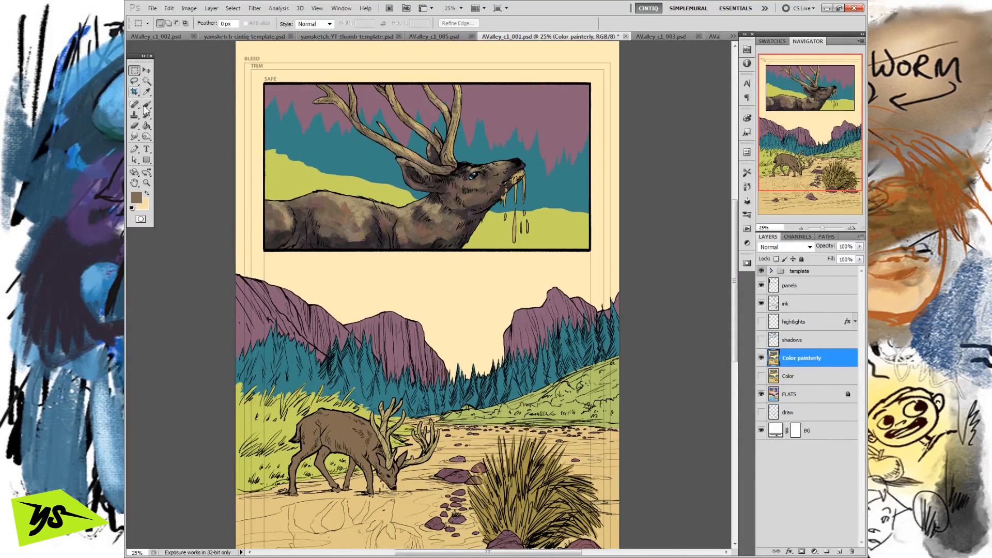
key("l")
mouse_move(527, 181)
left_mouse_down()
mouse_move(555, 243)
mouse_move(522, 182)
left_mouse_up()
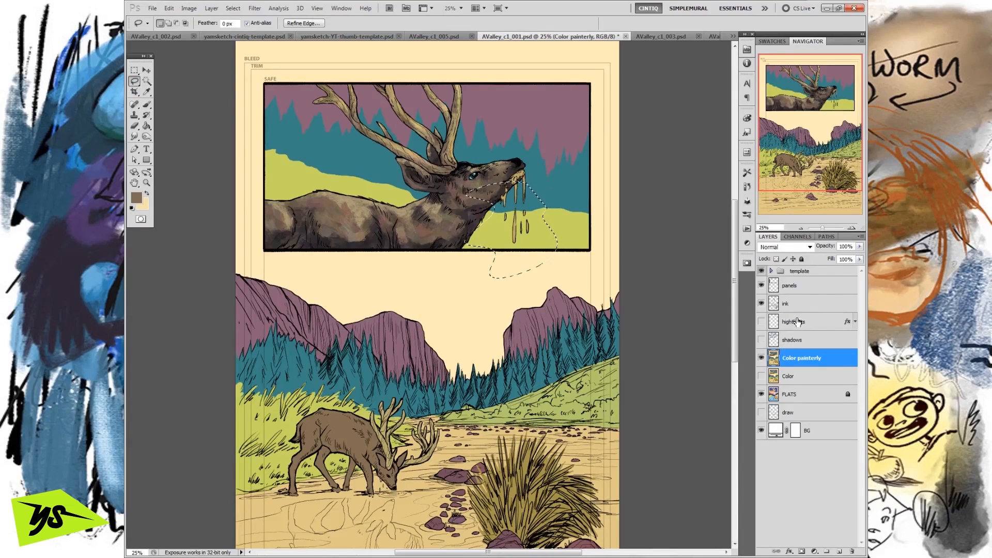
key("ctrl+d")
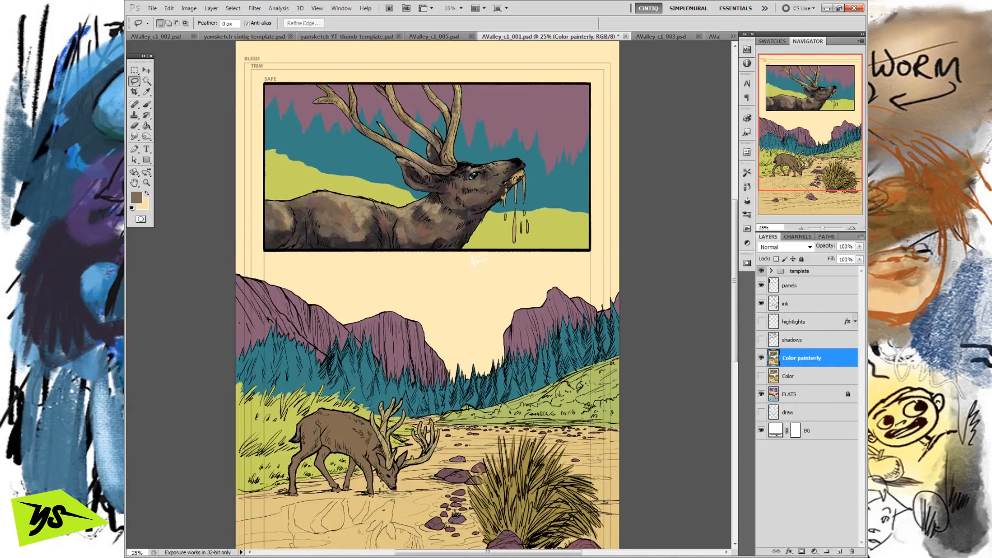
- Check the page without Color painterly, restore it, and turn on the shadows and highlights layers
left_click(761, 359)
left_click(761, 359)
left_click(761, 340)
left_click(761, 321)
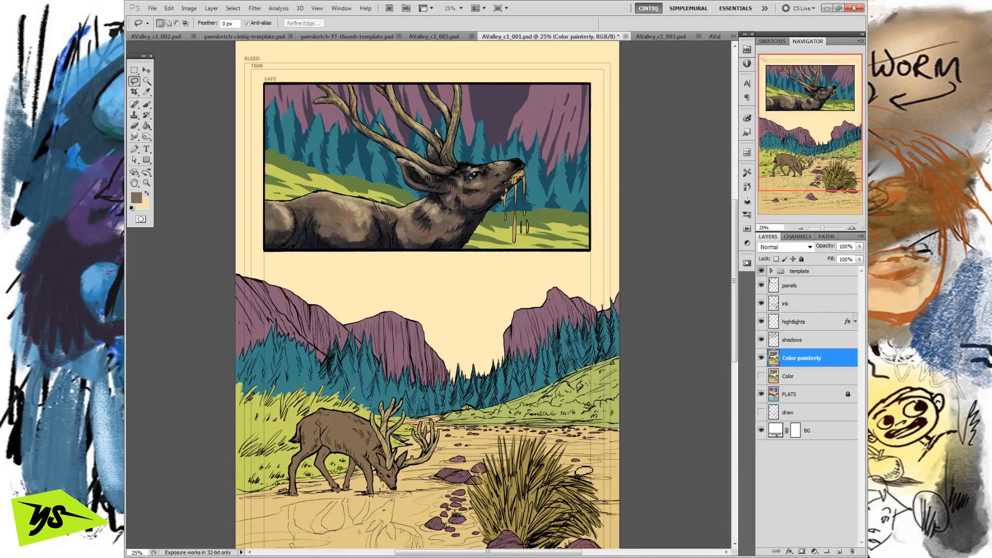
- Compare the deer panel's painterly coloring with the plain Color layer, both with and without the shadows and highlights layers
left_click(851, 228)
left_click_drag(807, 129, 782, 140)
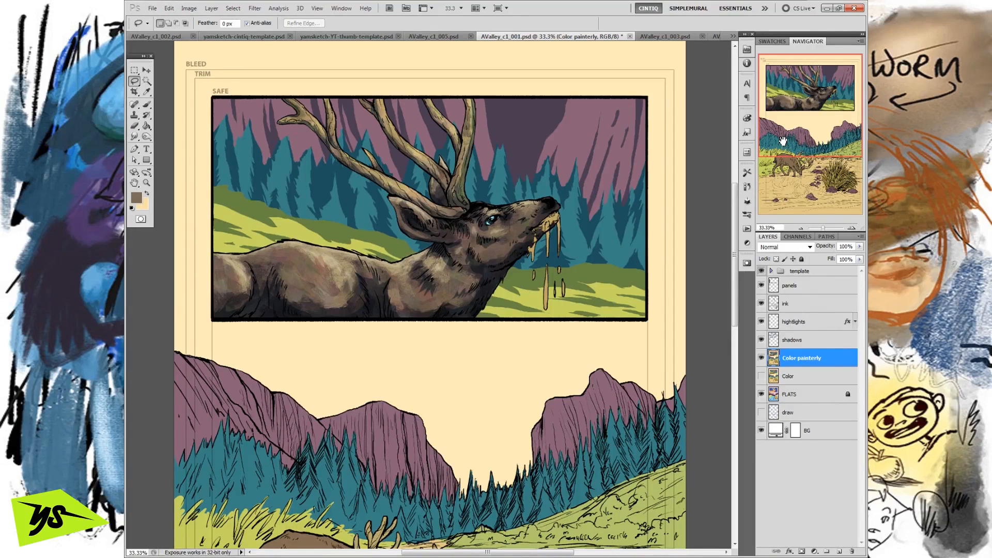
left_click(761, 358)
left_click(761, 376)
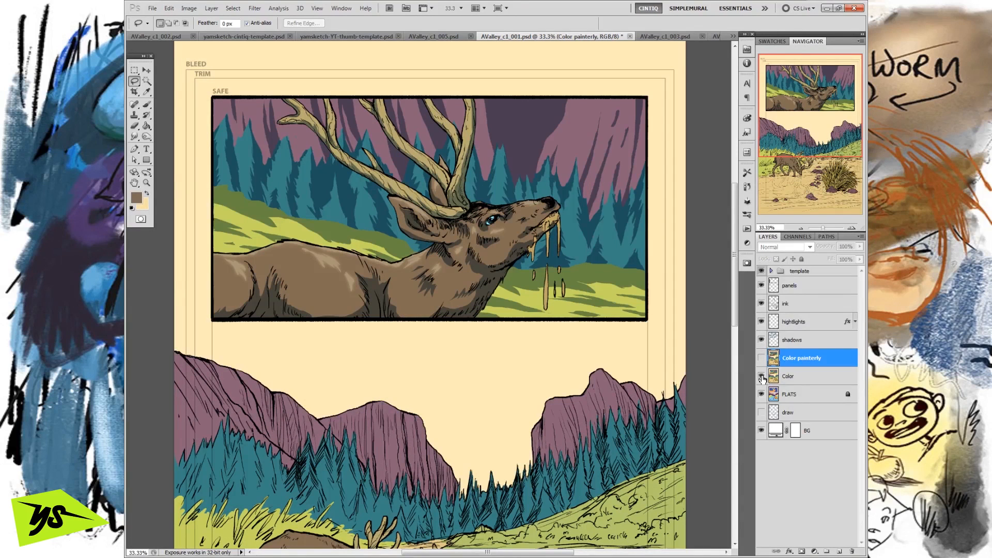
left_click_drag(761, 339, 761, 321)
left_click(761, 358)
left_click(761, 358)
left_click(761, 358)
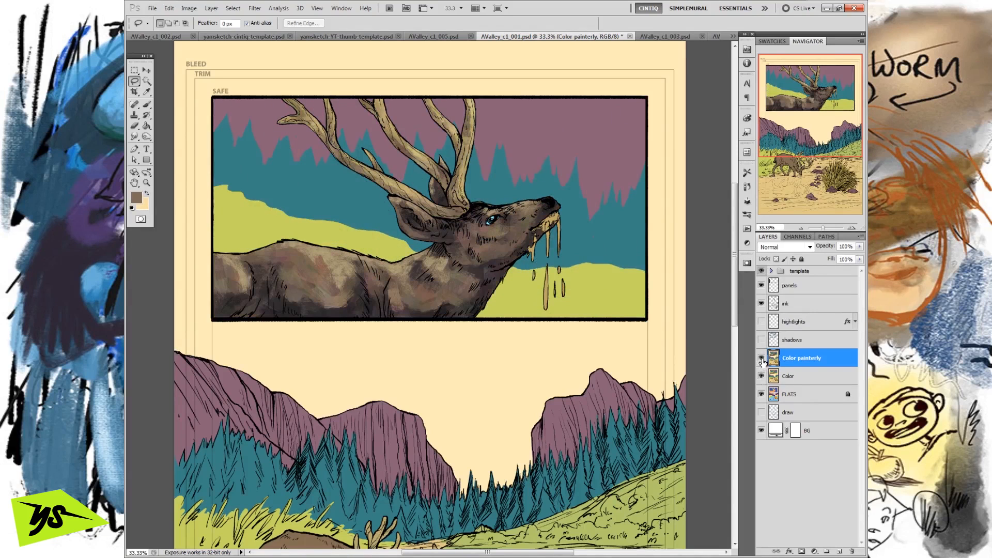
left_click_drag(762, 339, 764, 327)
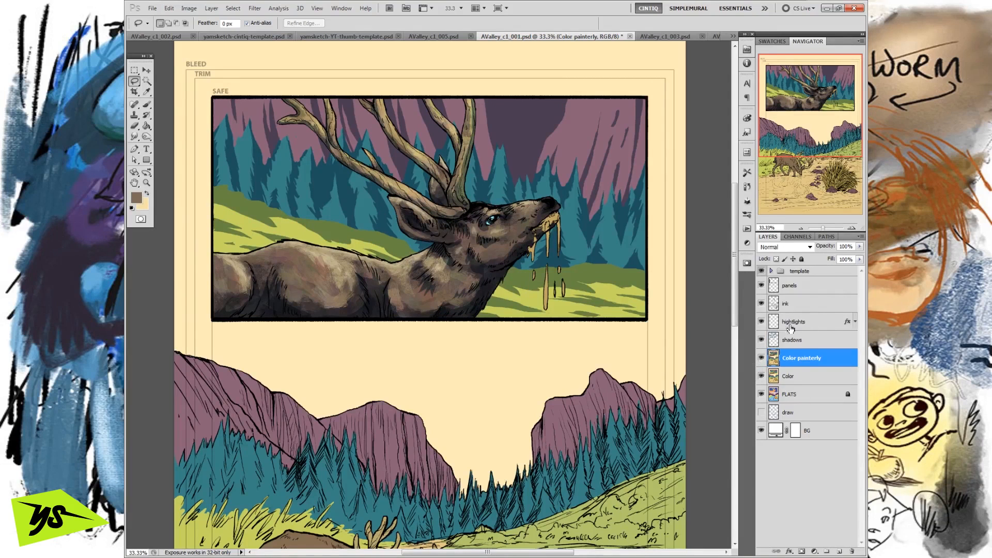
left_click(761, 377)
- Magic Wand the teal treeline's flat color and keep Color painterly as the active layer
left_click(785, 396)
left_click(784, 379)
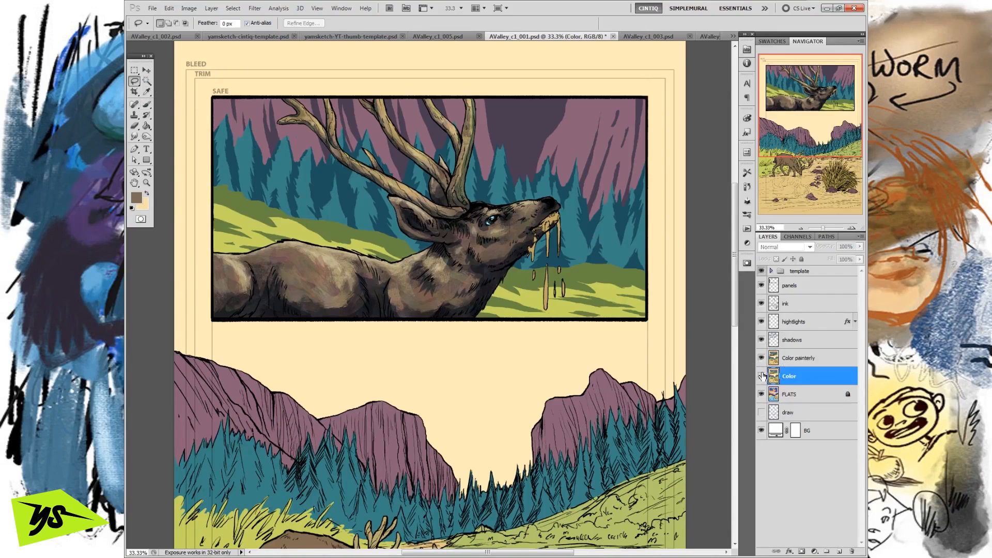
left_click(798, 357)
left_click(147, 81)
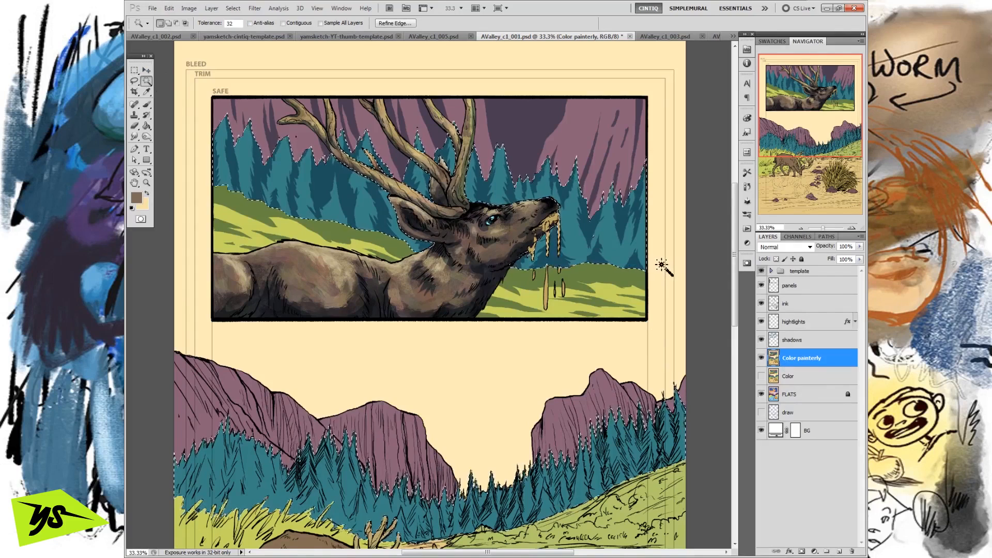
- Brush varied blue and teal strokes over the panel's treeline with shadows and highlights hidden, and show both layers again
key("b")
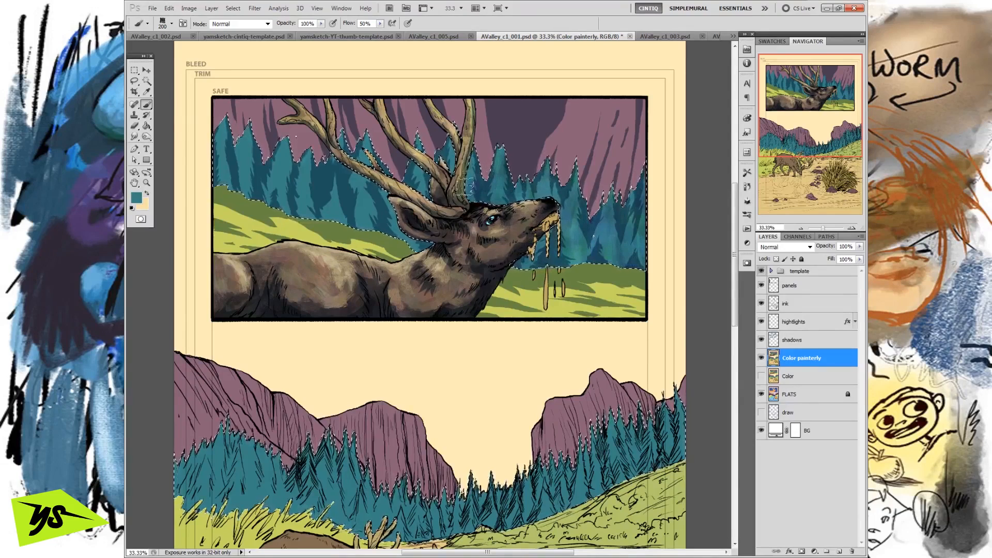
left_click_drag(761, 321, 760, 339)
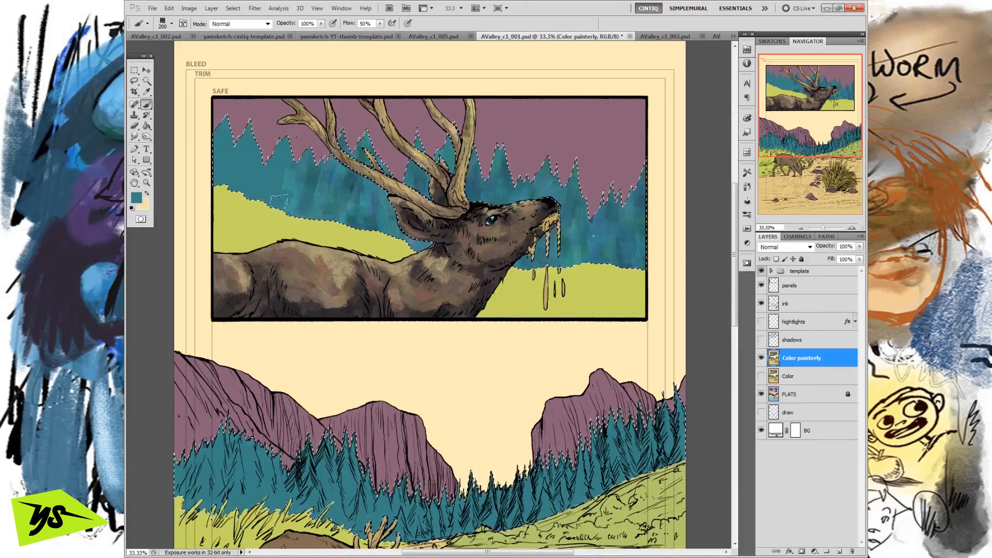
left_click_drag(251, 130, 243, 113)
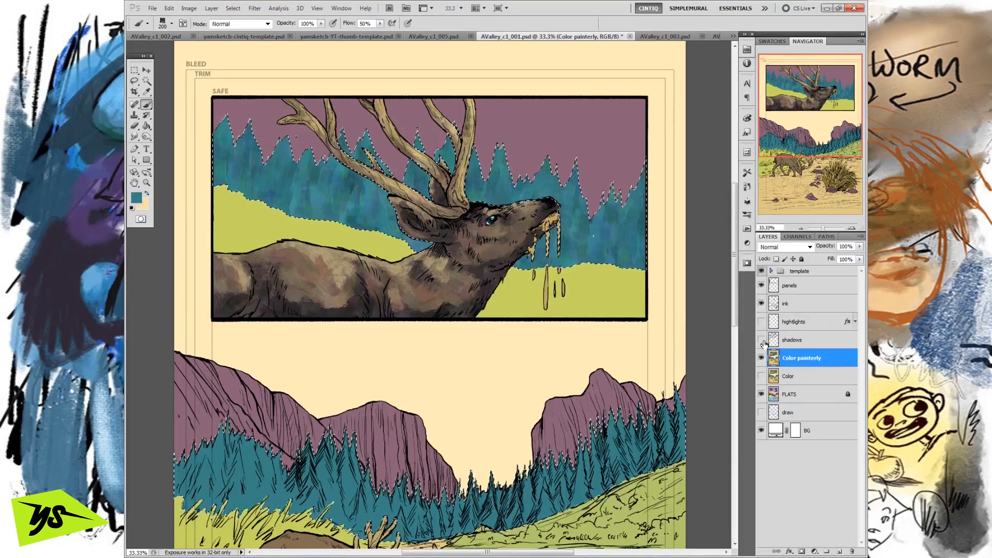
left_click_drag(761, 340, 761, 321)
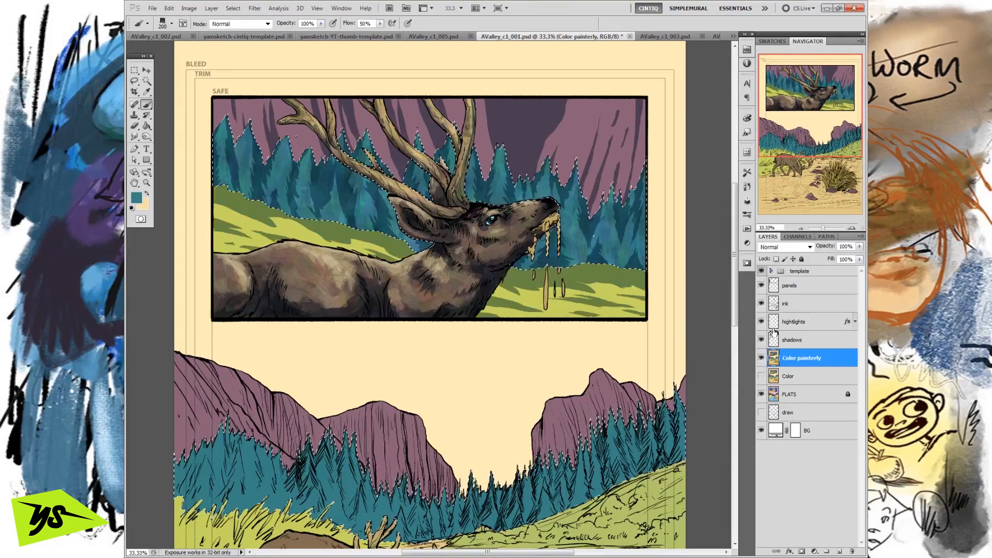
- Magic Wand the panel's yellow-green hillside and make the Color layer visible
left_click(147, 82)
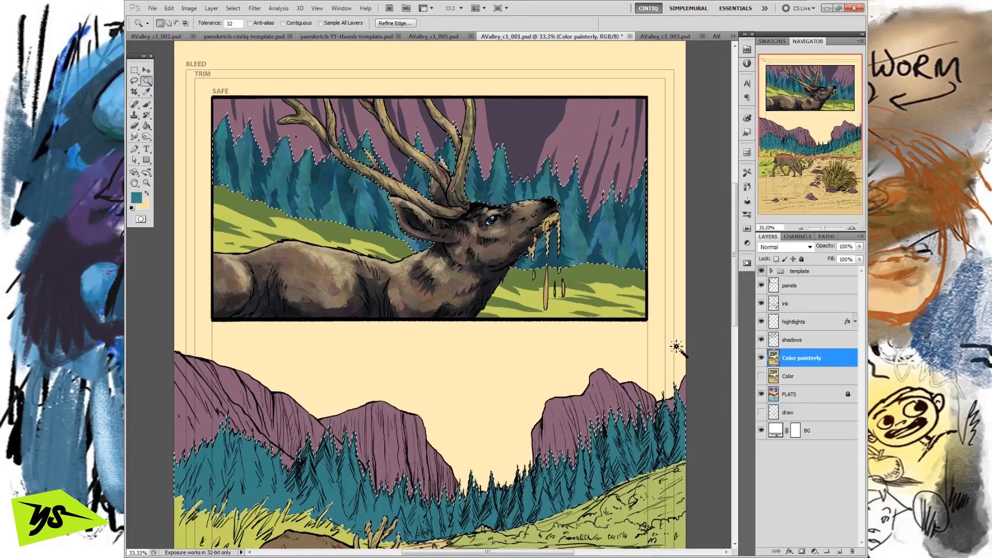
left_click(624, 301)
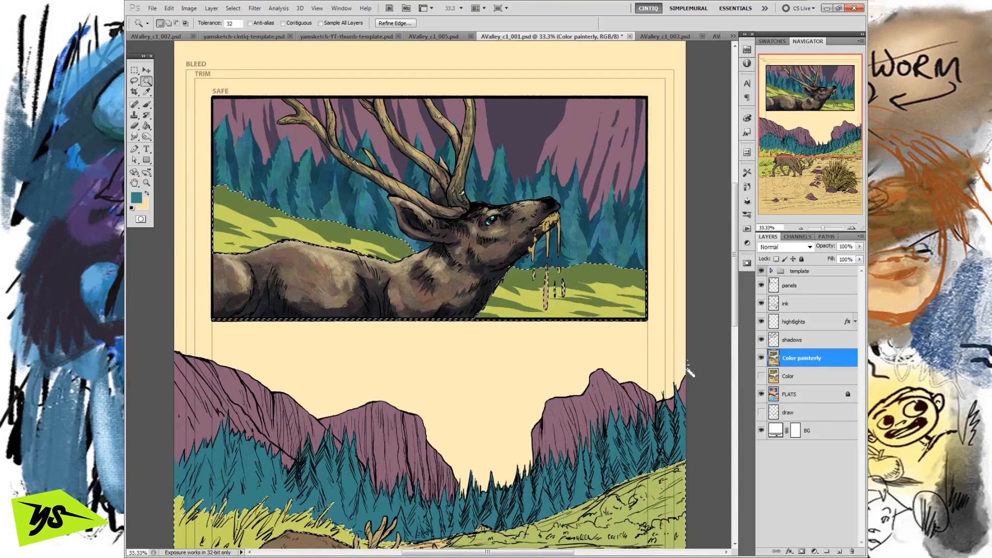
left_click(761, 359)
left_click(760, 359)
left_click(774, 378)
left_click(760, 376)
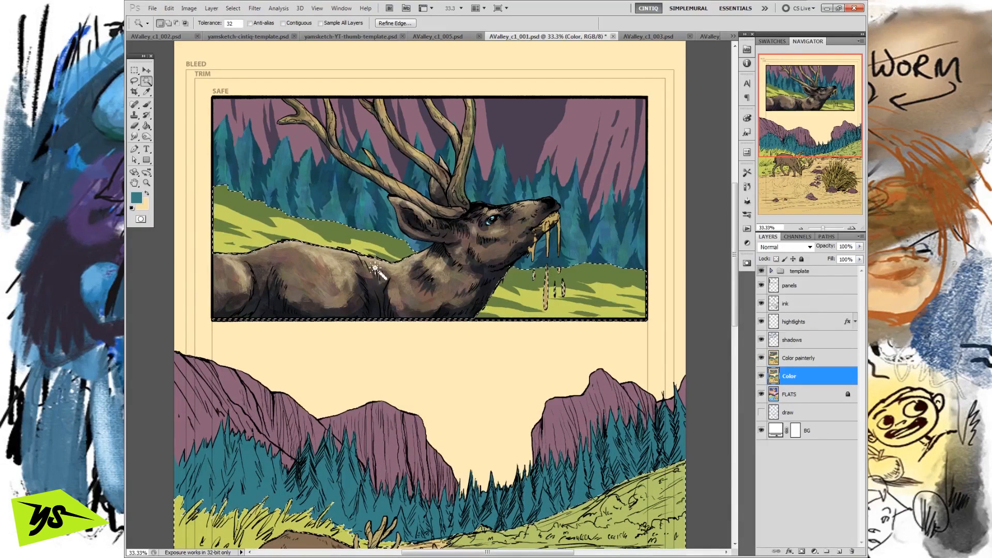
- Sample the hillside's yellow-green and brush painterly color variation across the grass on Color painterly
left_click(793, 358)
key("b")
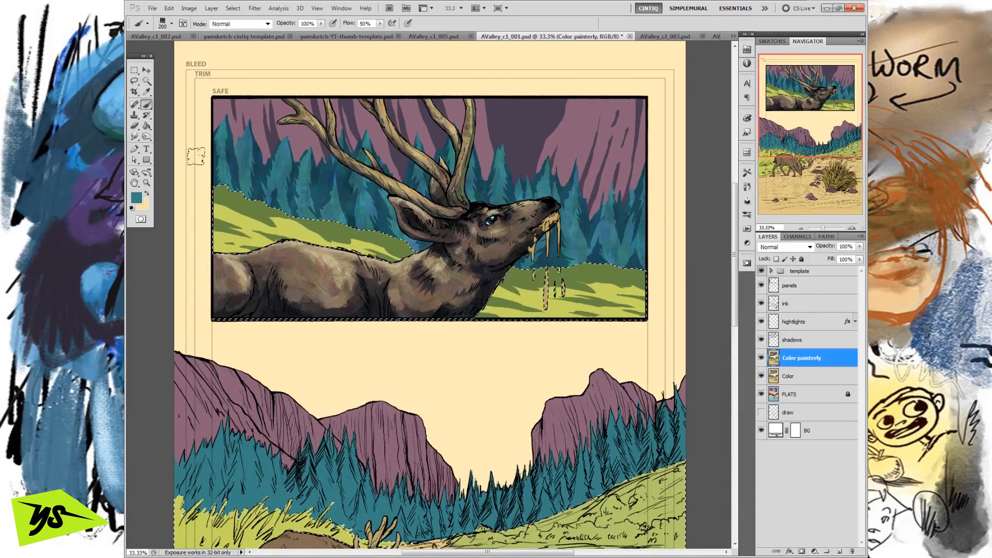
left_click(302, 230, "alt")
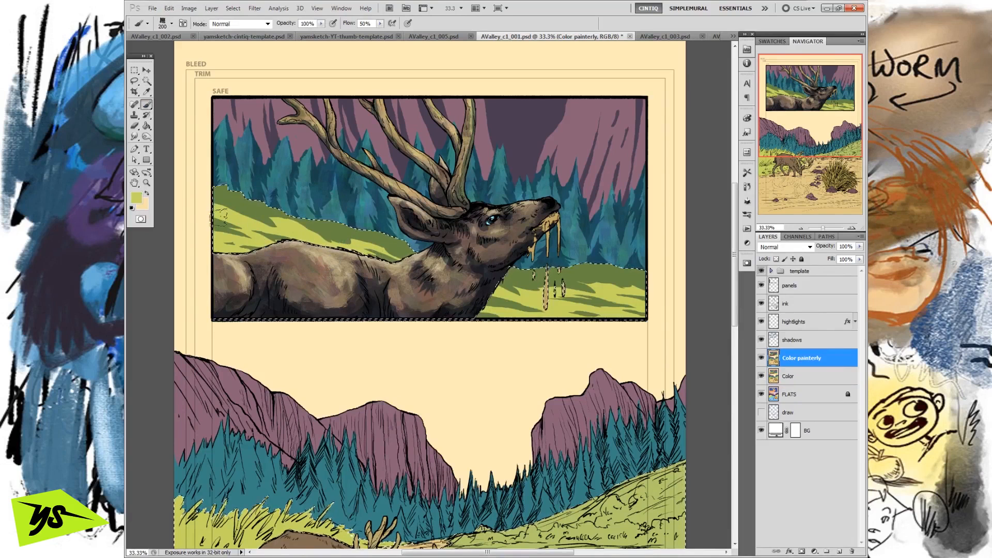
left_click_drag(285, 237, 389, 265)
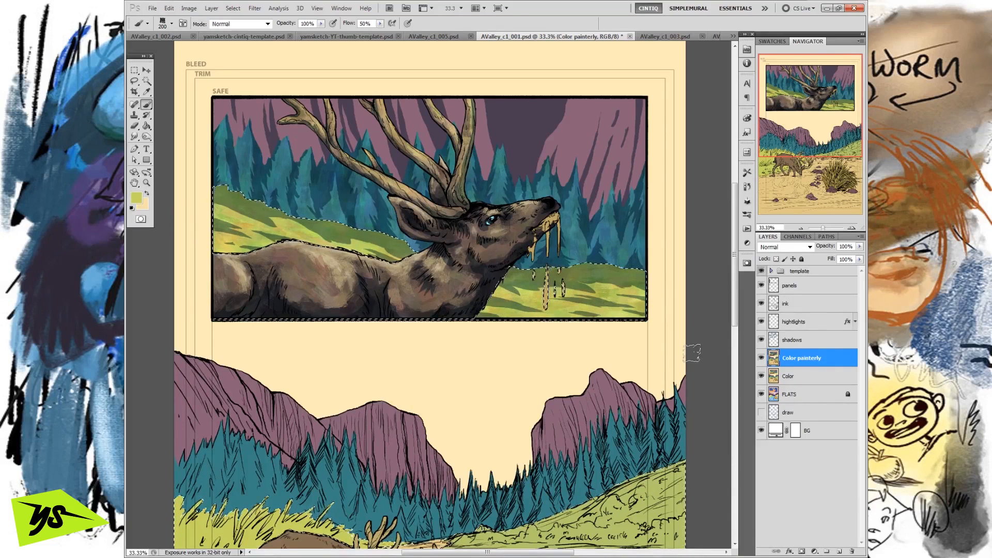
- Magic Wand the mountains' flat purple on the Color layer
left_click(787, 379)
key("w")
left_click(570, 140)
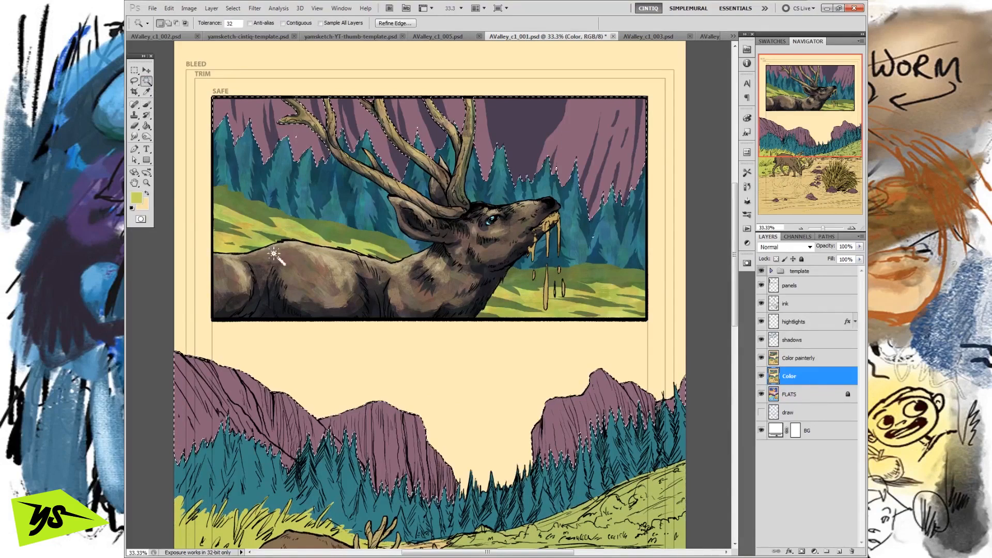
- Undo the stray yellow stroke on Color painterly, sample the mountain purple, and brush textured strokes over the panel's mountains
key("b")
left_click(795, 357)
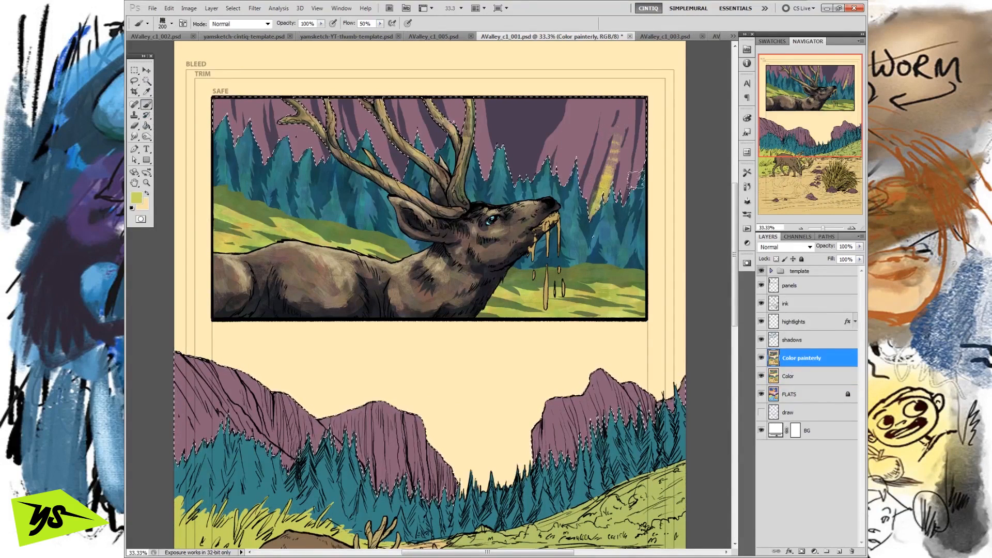
key("ctrl+z")
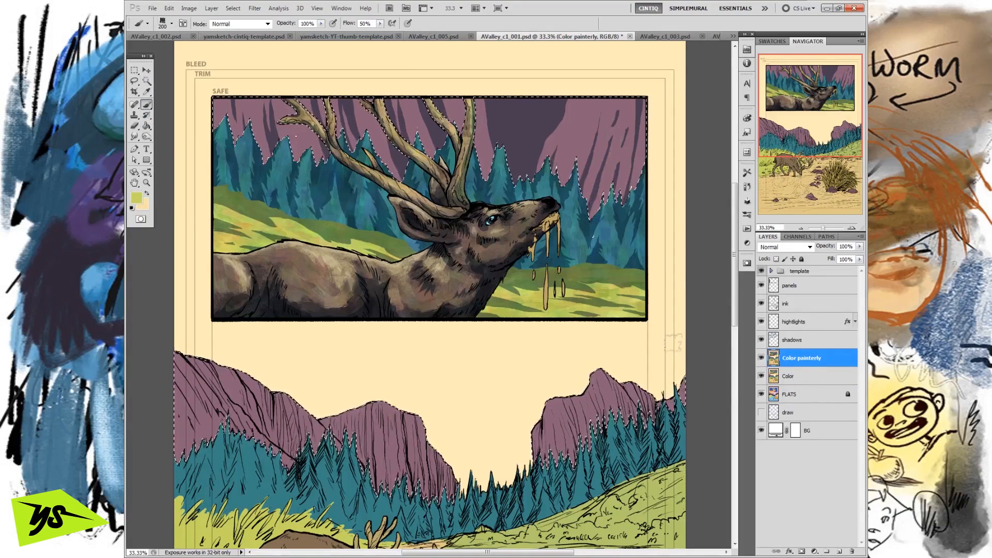
left_click(575, 142, "alt")
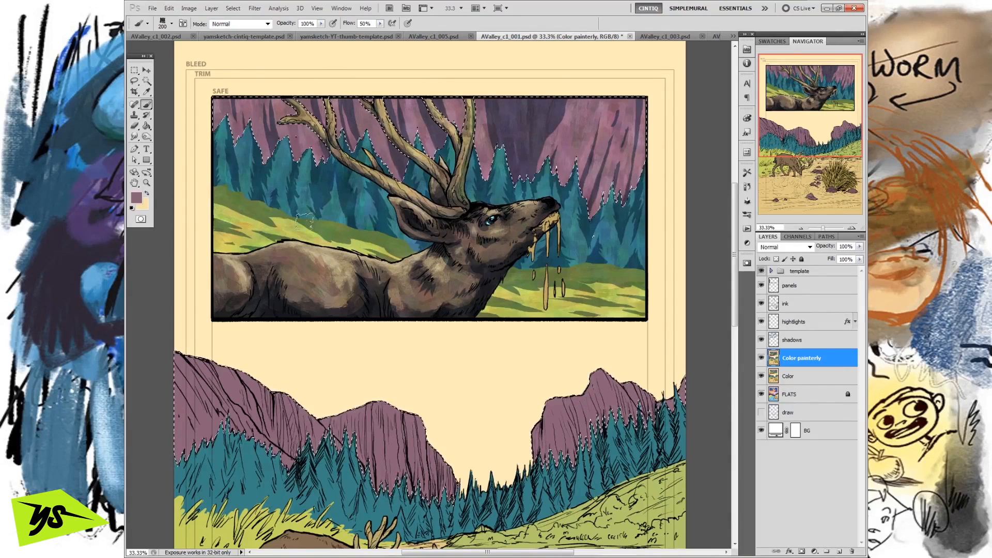
- Deselect the mountains and compare the panel with the shadows and highlights layers hidden and shown
left_click(136, 71)
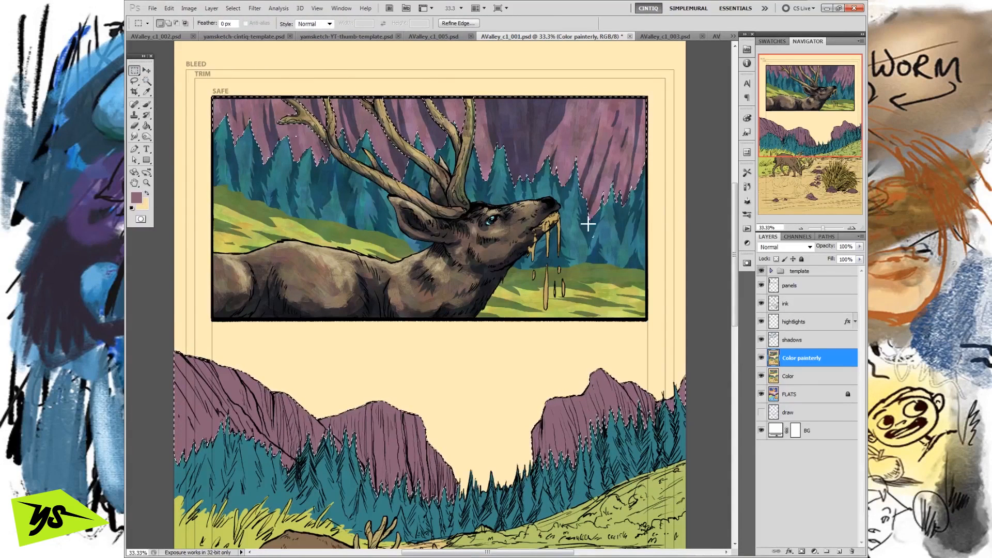
key("ctrl+d")
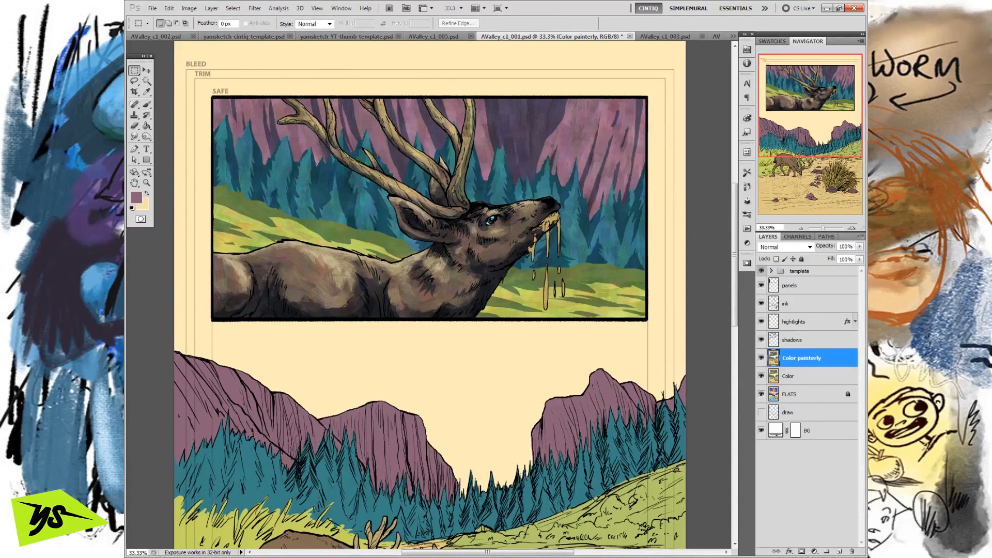
left_click_drag(761, 326, 761, 341)
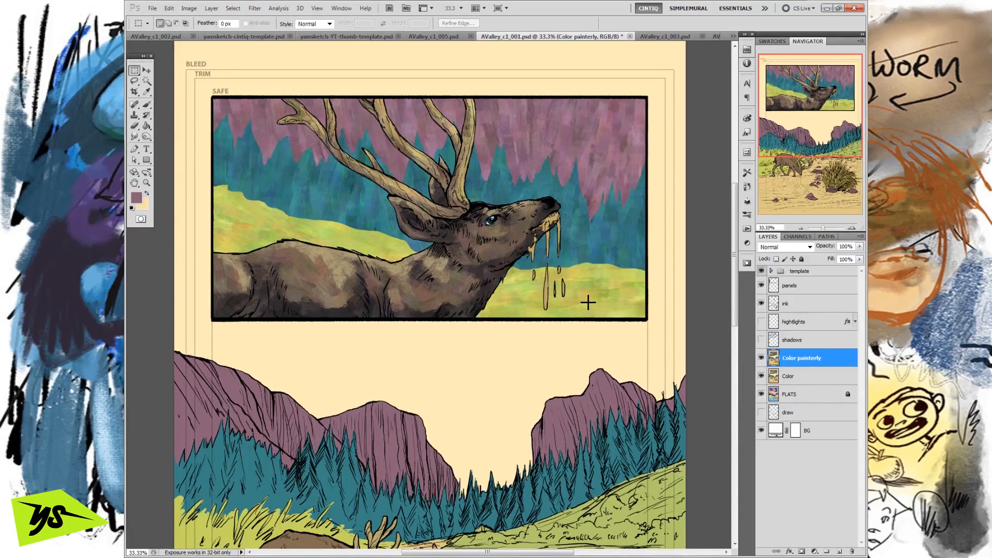
left_click_drag(761, 340, 762, 323)
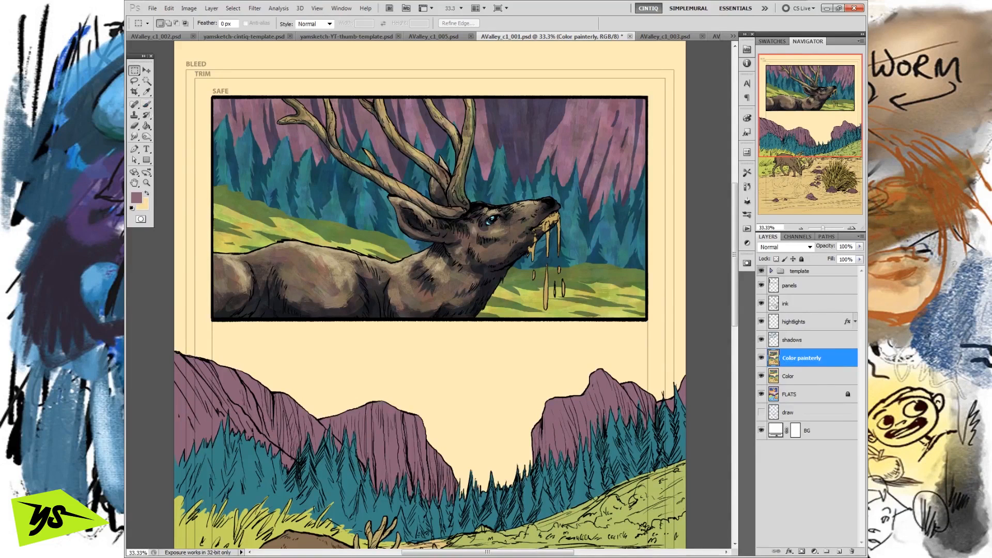
- Reselect the purple mountains with the Magic Wand on the Color layer and return to Color painterly
left_click(809, 377)
key("w")
left_click(284, 132)
left_click(791, 362)
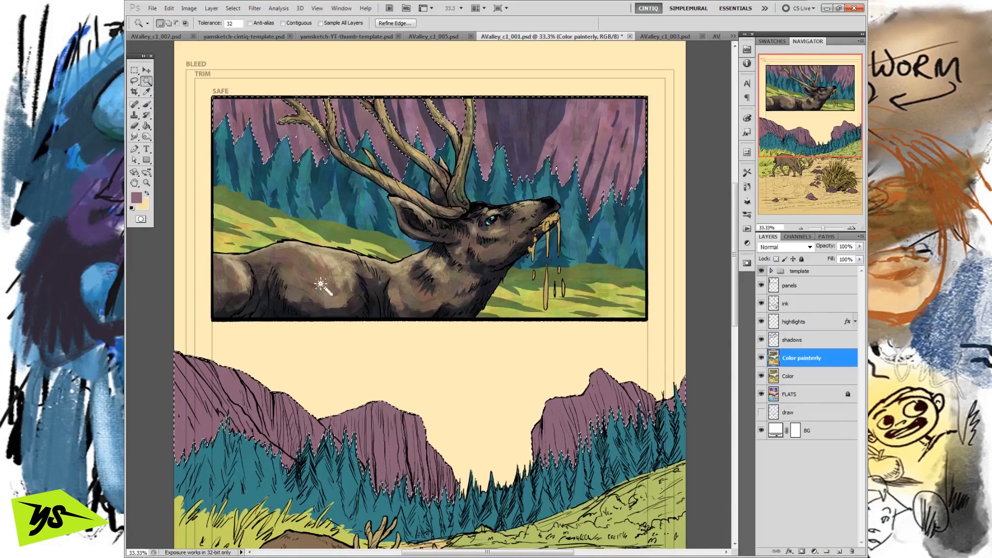
- Set the foreground color to lighter mauve #ab8197 and brush lighter textured streaks over the lit parts of the panel's mountains
key("b")
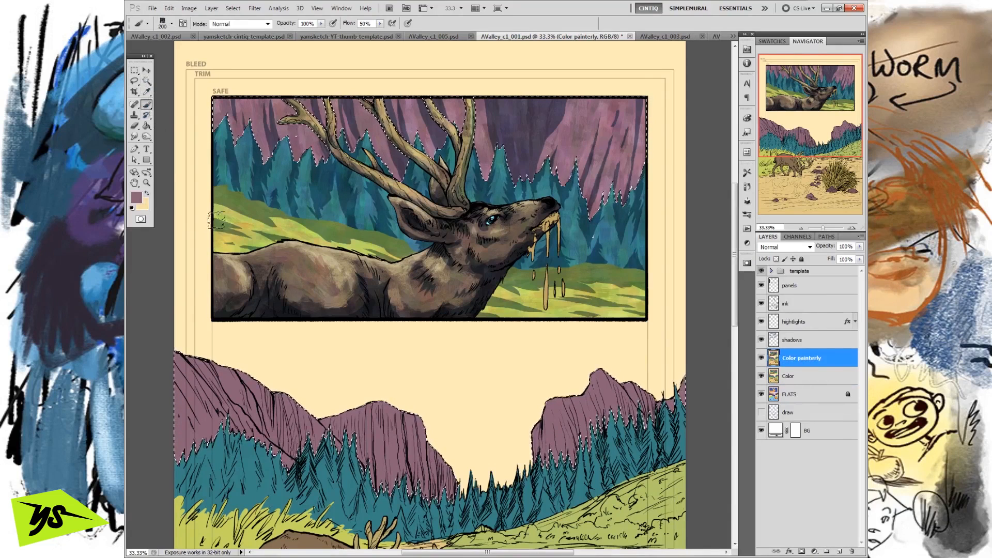
left_click(136, 197)
left_click(615, 374)
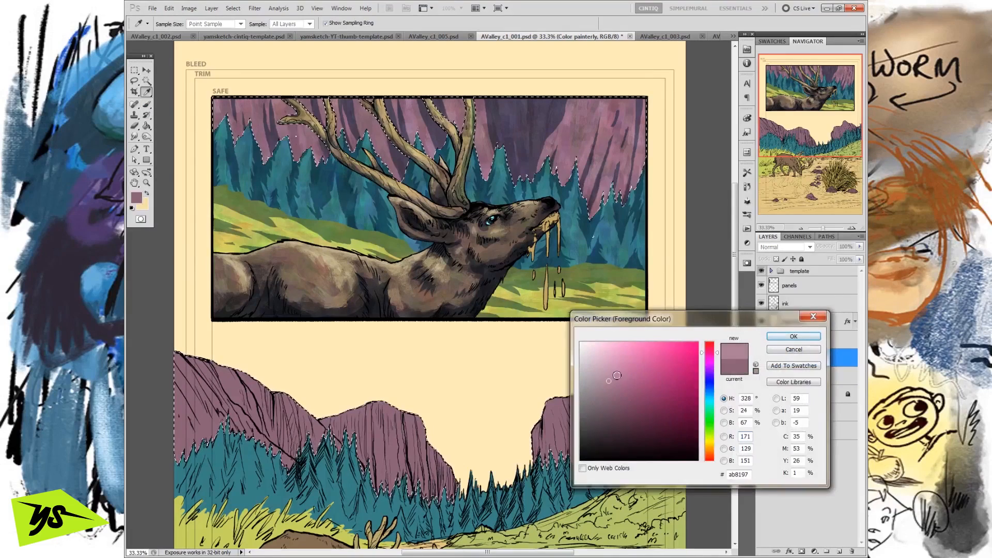
left_click(768, 337)
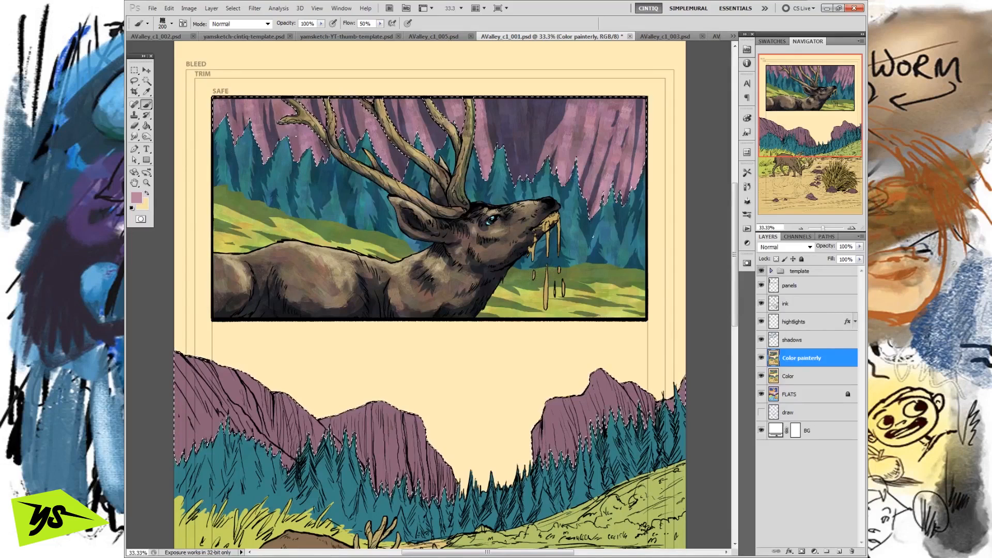
- Sample the mountains' shadow purple, darken it to #2e2735, and try brushing dark strokes into the shadowed mountain area
left_click(536, 113, "alt")
left_click(136, 198)
left_click(614, 433)
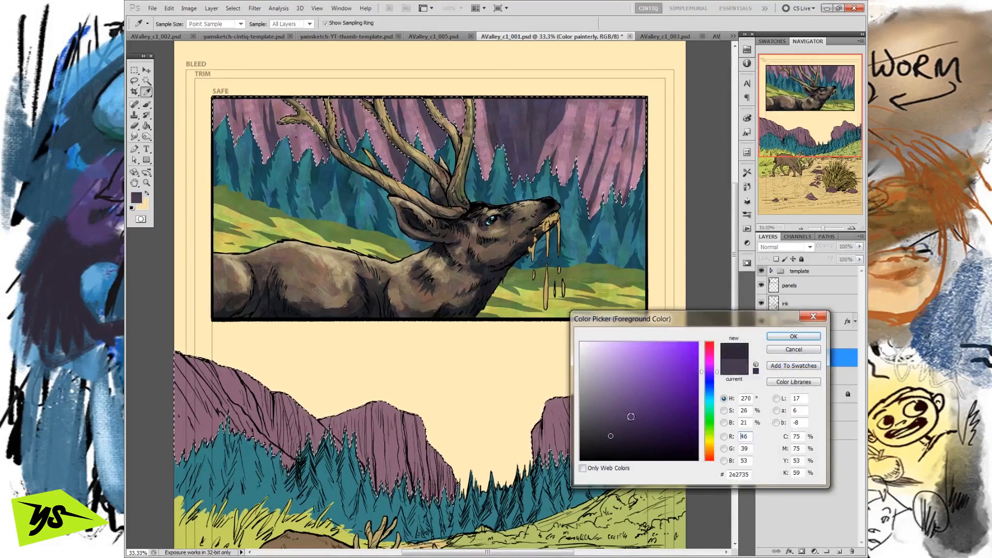
left_click(794, 336)
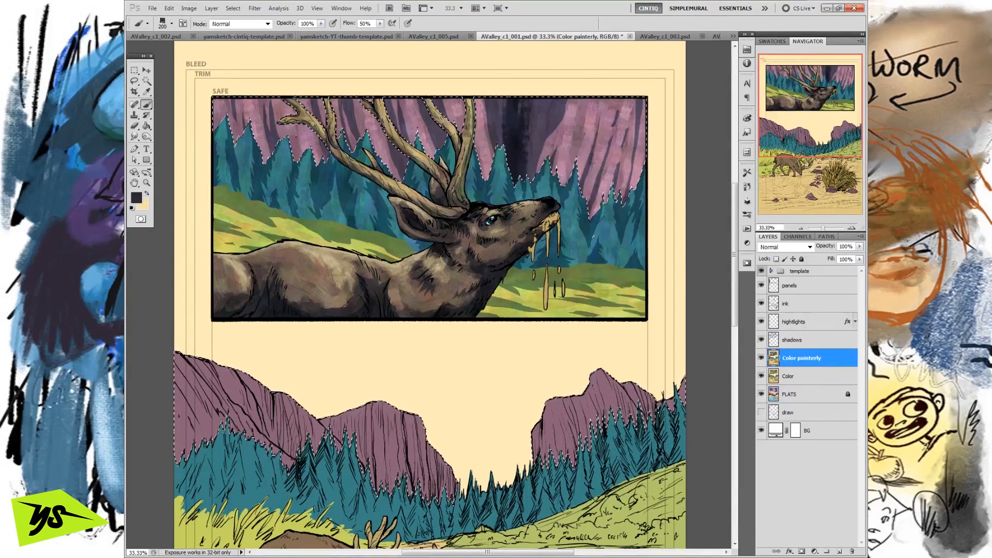
- Undo the dark strokes, choose a lighter muted blue-purple, and brush textured strokes into the mountains' shadowed areas
left_click(136, 197)
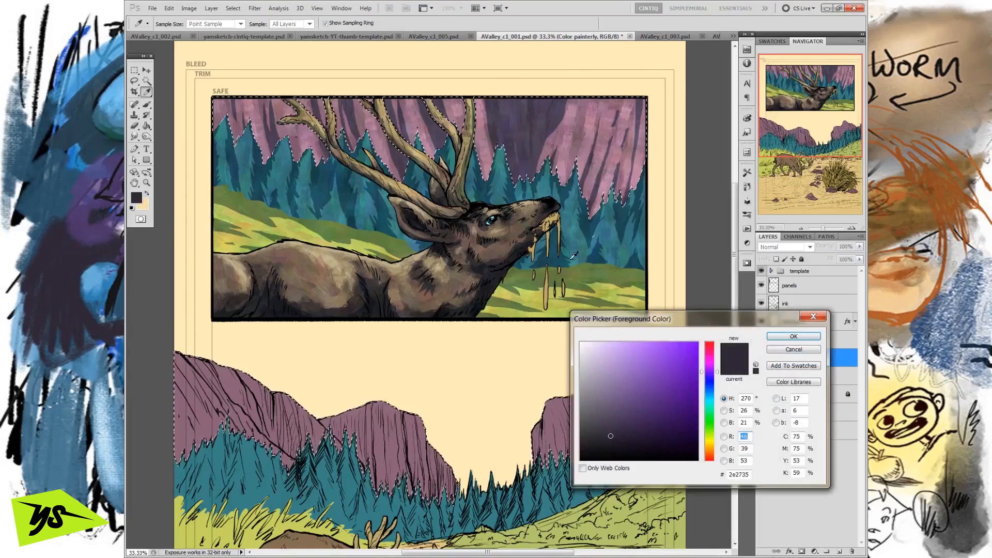
left_click(608, 414)
left_click(793, 340)
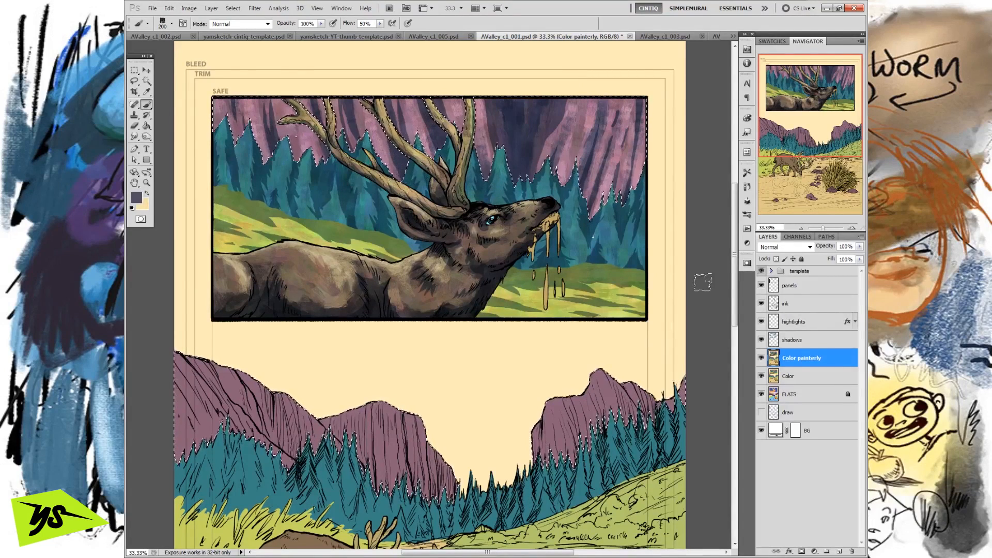
- Deselect the mountains and zoom out to 25% to view the top panel together with the scene below it
left_click(135, 70)
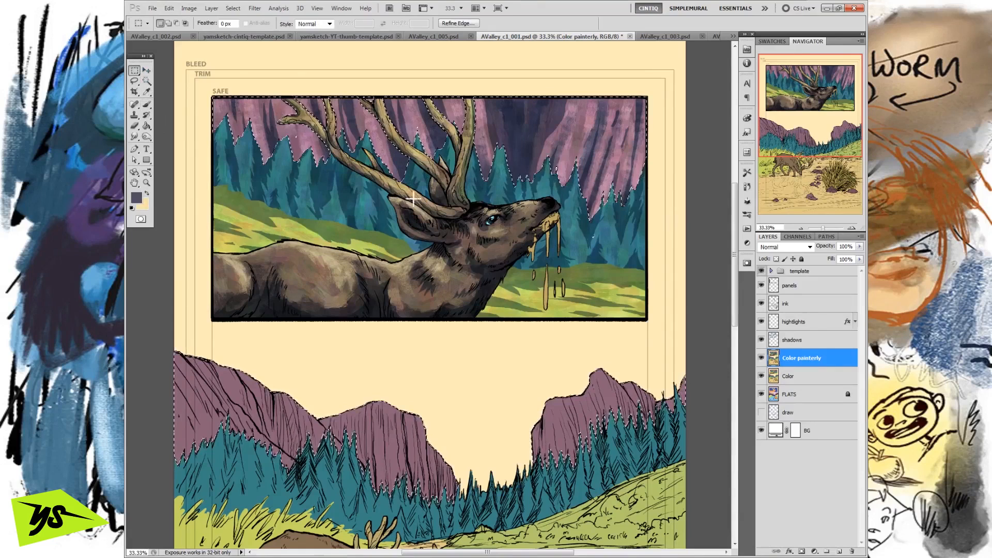
left_click(705, 206)
left_click(799, 228)
left_click(799, 229)
left_click_drag(803, 133, 786, 167)
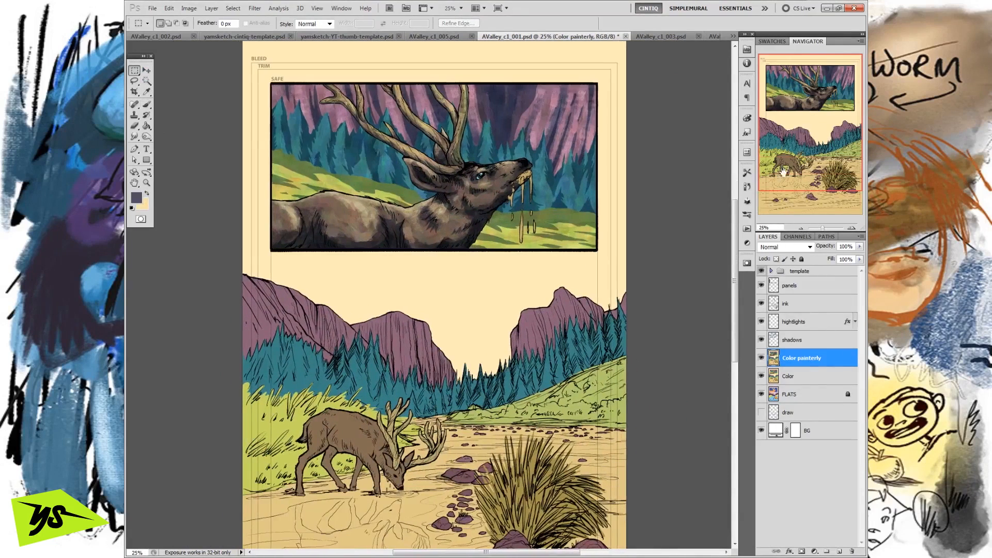
left_click_drag(283, 293, 545, 498)
left_click(597, 448)
- Magic Wand the deer's eye in the top panel on the FLATS layer and return to the Color painterly layer
left_click(789, 376)
left_click(790, 394)
left_click(146, 81)
left_click(477, 180)
key("alt+]")
key("alt+]")
- Brush dark purple over the deer's selected eye on Color painterly and deselect it
key("b")
mouse_move(476, 183)
left_mouse_down()
mouse_move(499, 171)
mouse_move(485, 176)
left_mouse_up()
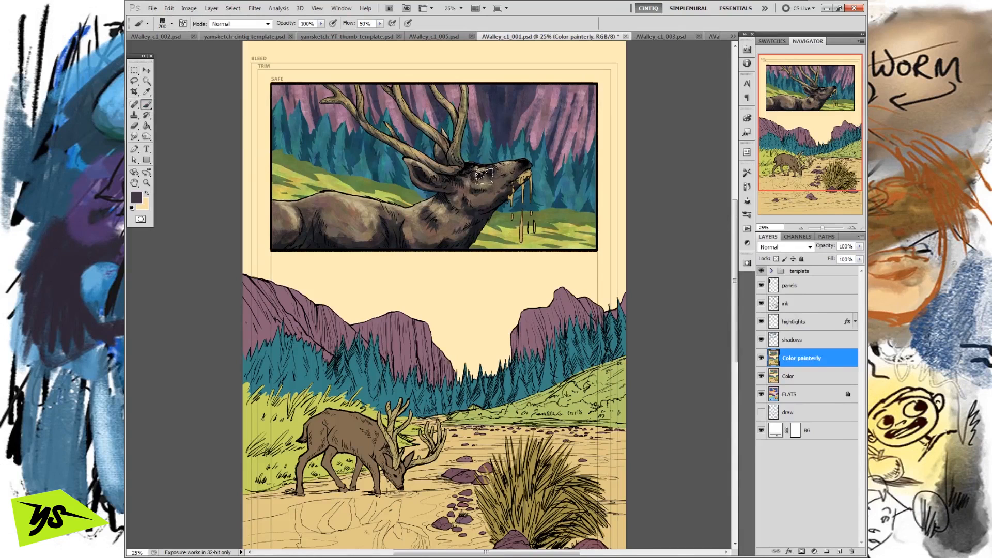
key("ctrl+d")
key("m")
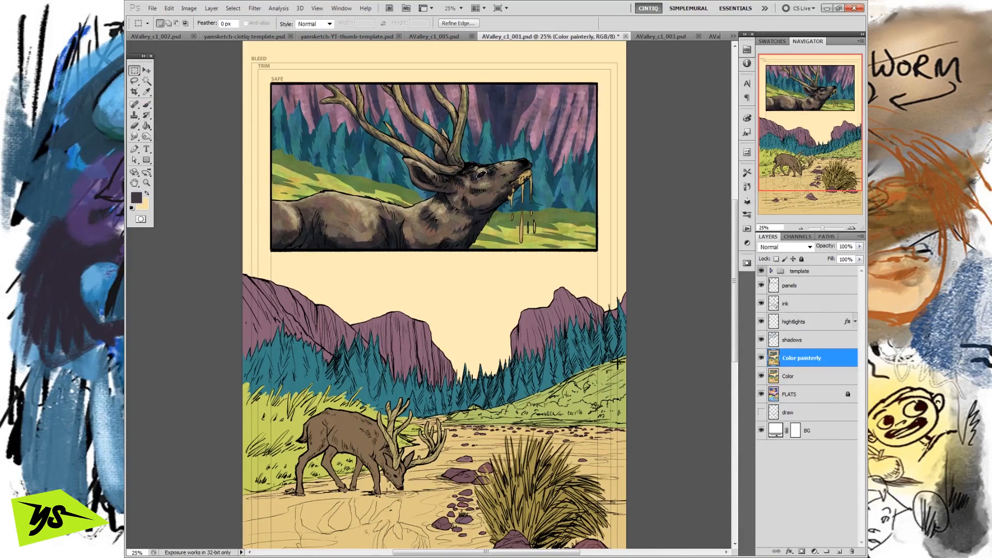
- Swap the foreground and background colors and brush a pale yellow highlight onto the deer's eye
key("b")
left_click(147, 194)
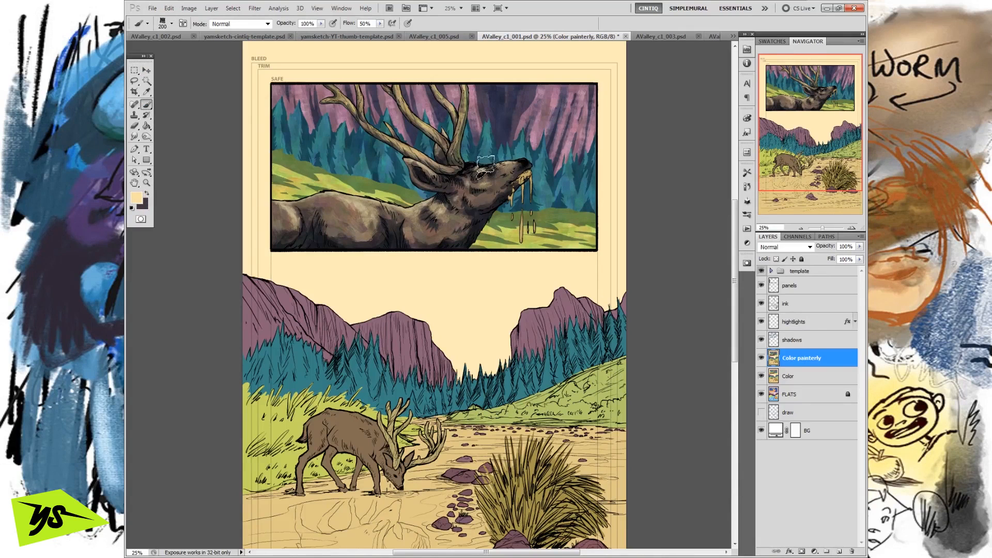
key("m")
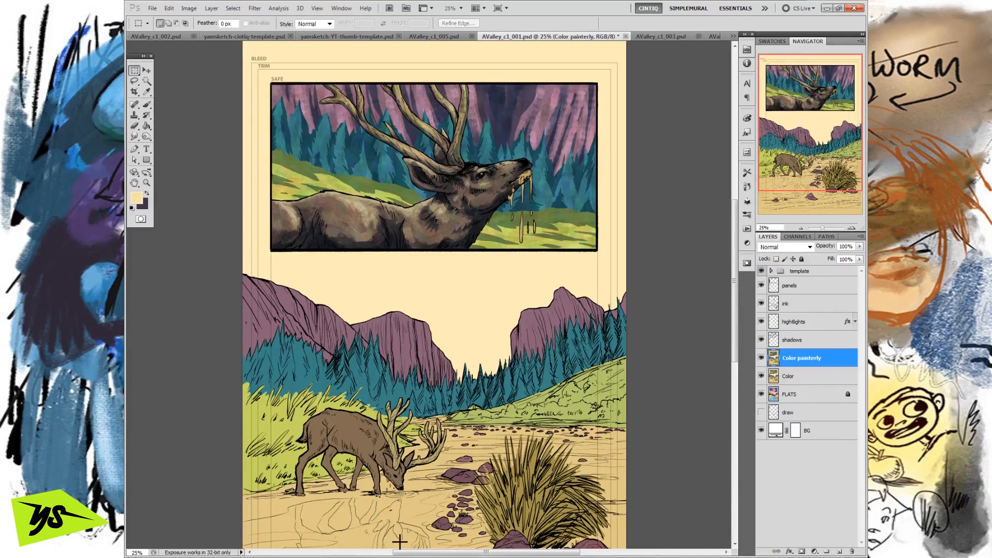